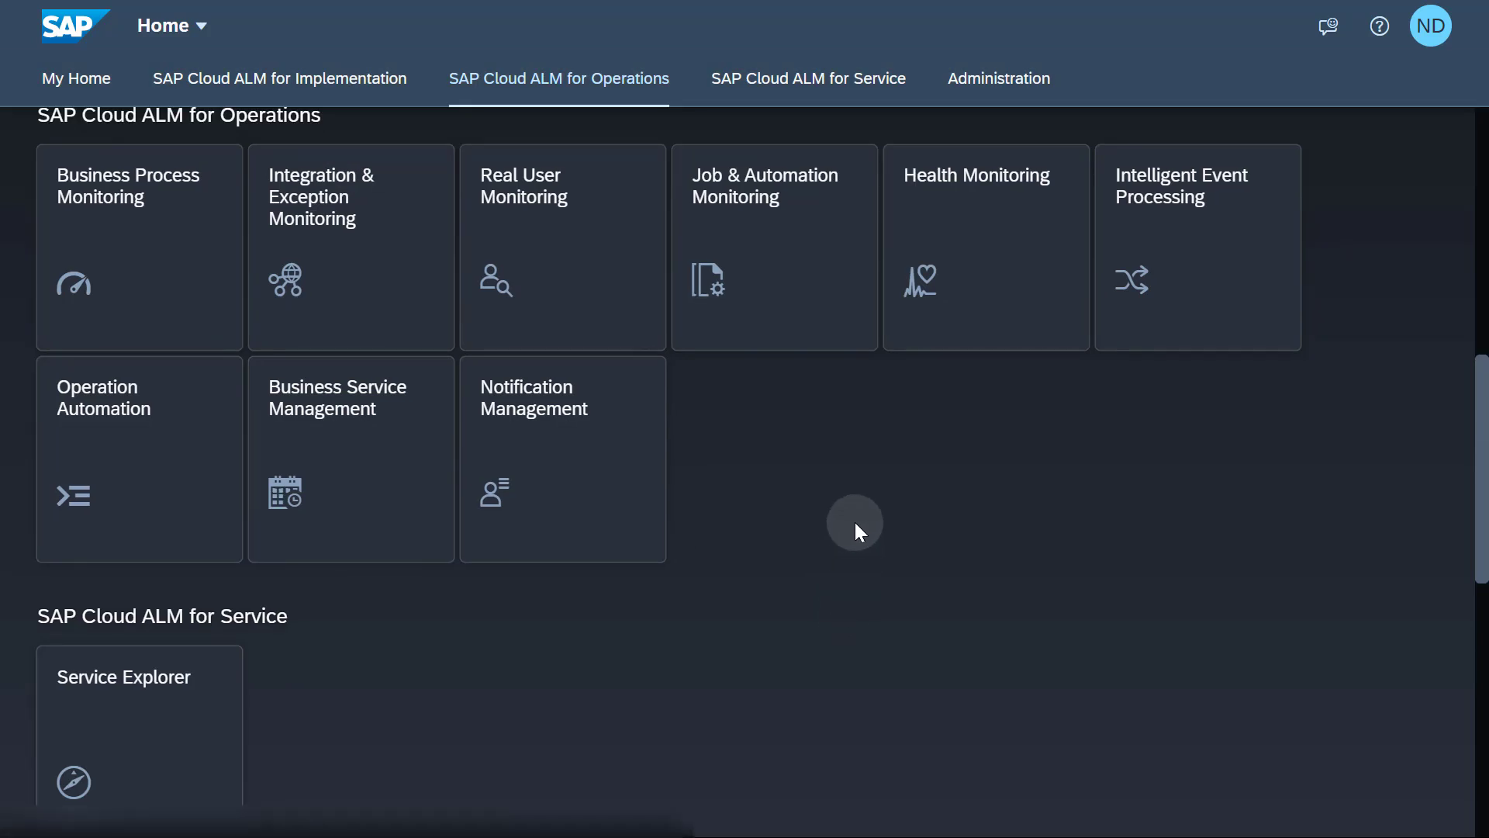
Step: Open Integration & Exception Monitoring and make its list of 36 integration scenarios editable
click(407, 301)
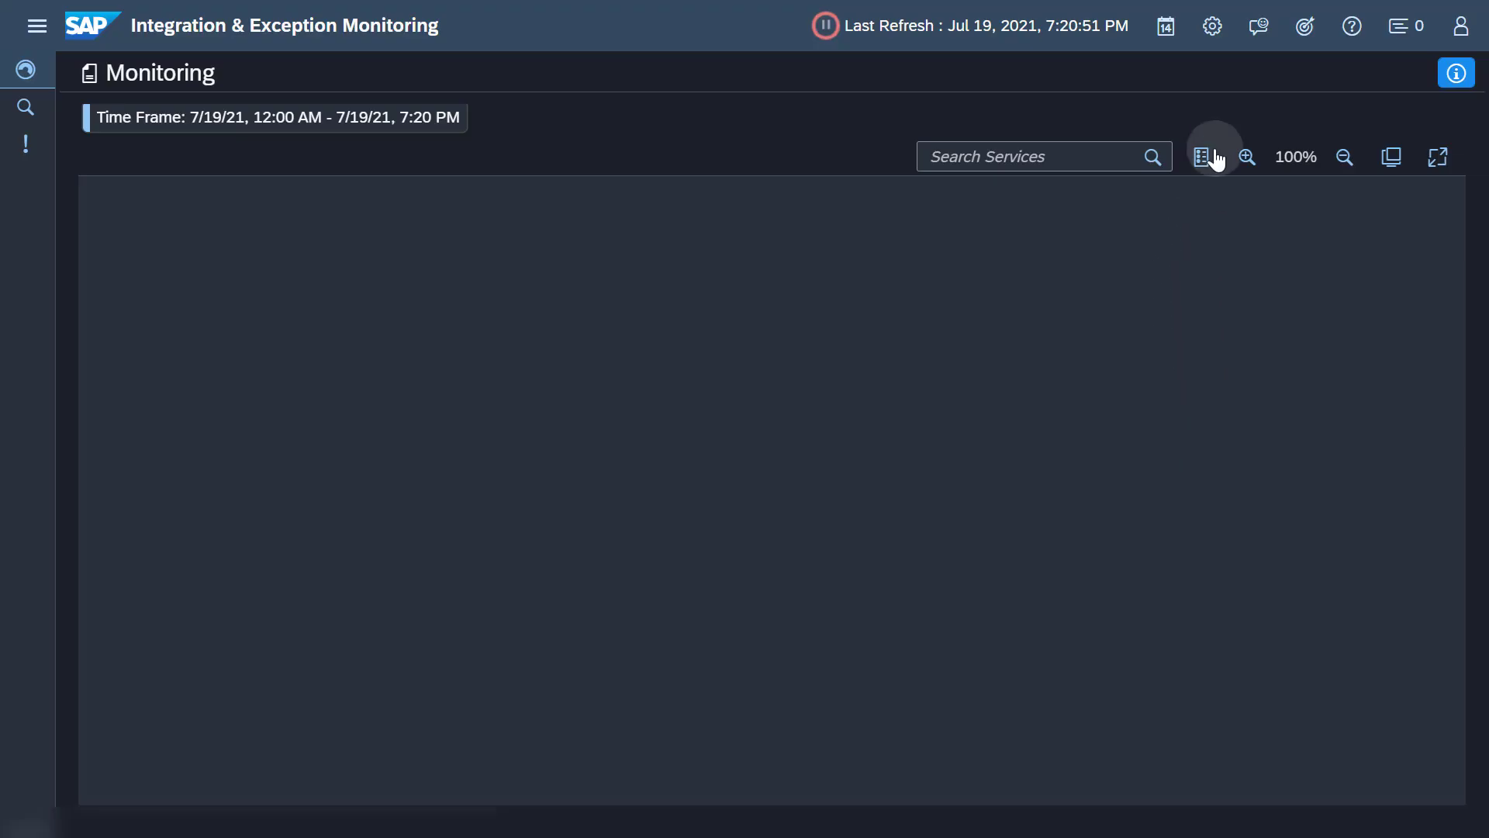
click(1211, 27)
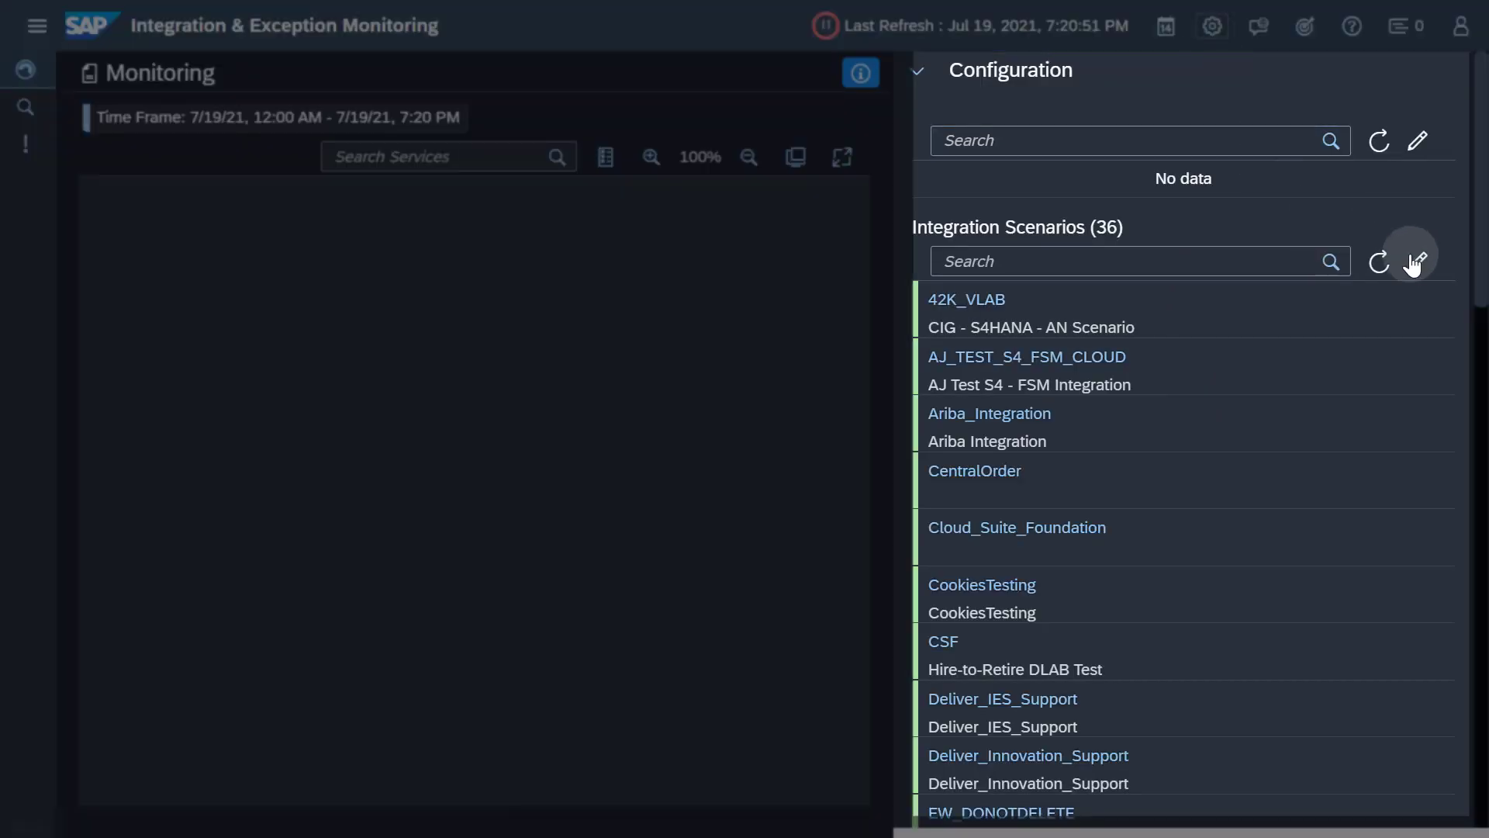
click(1415, 264)
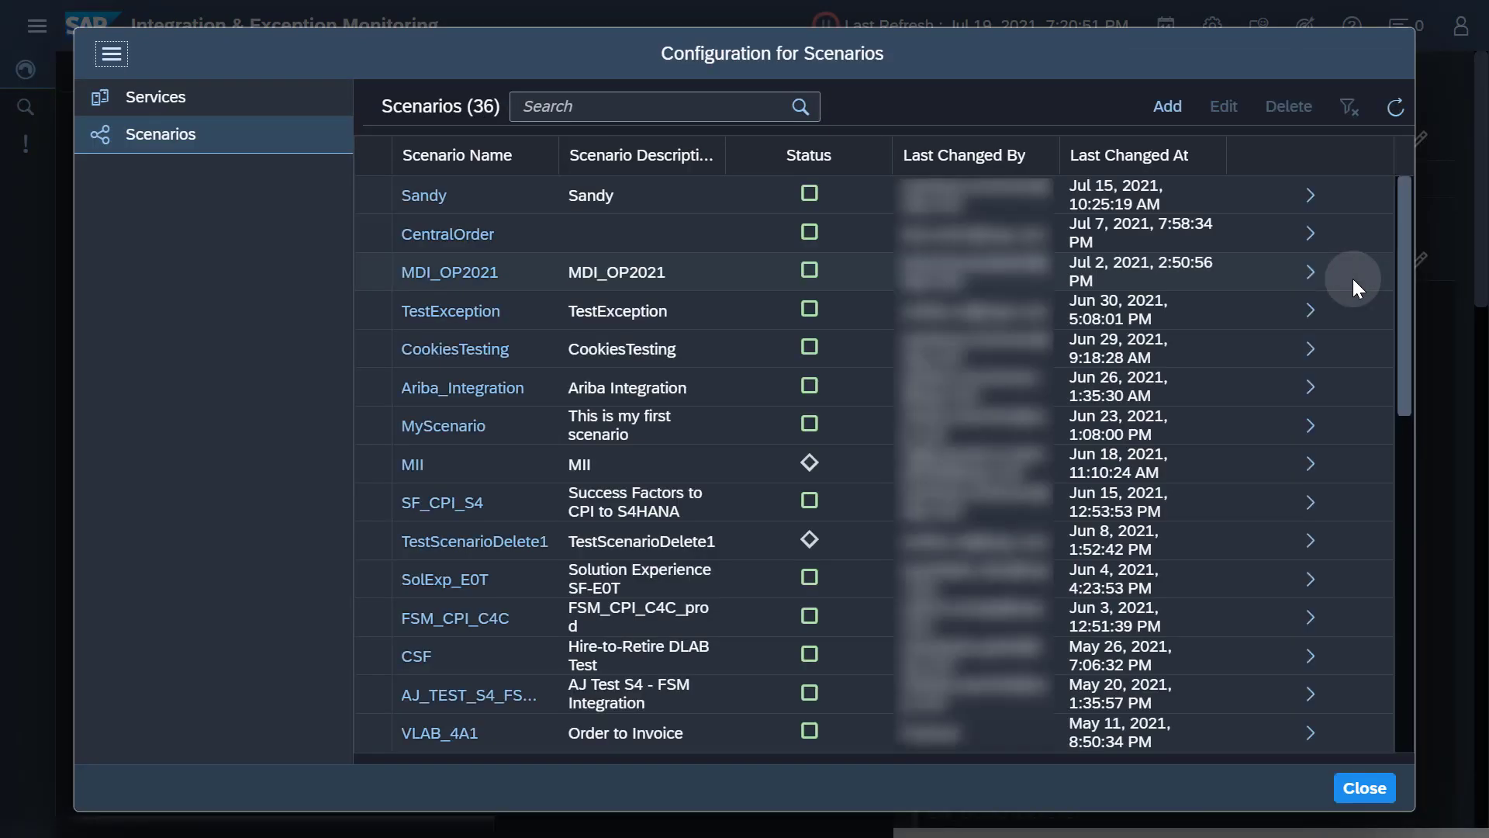
Step: Add and save a scenario named 'Concur' with description 'Scenario'
click(1168, 108)
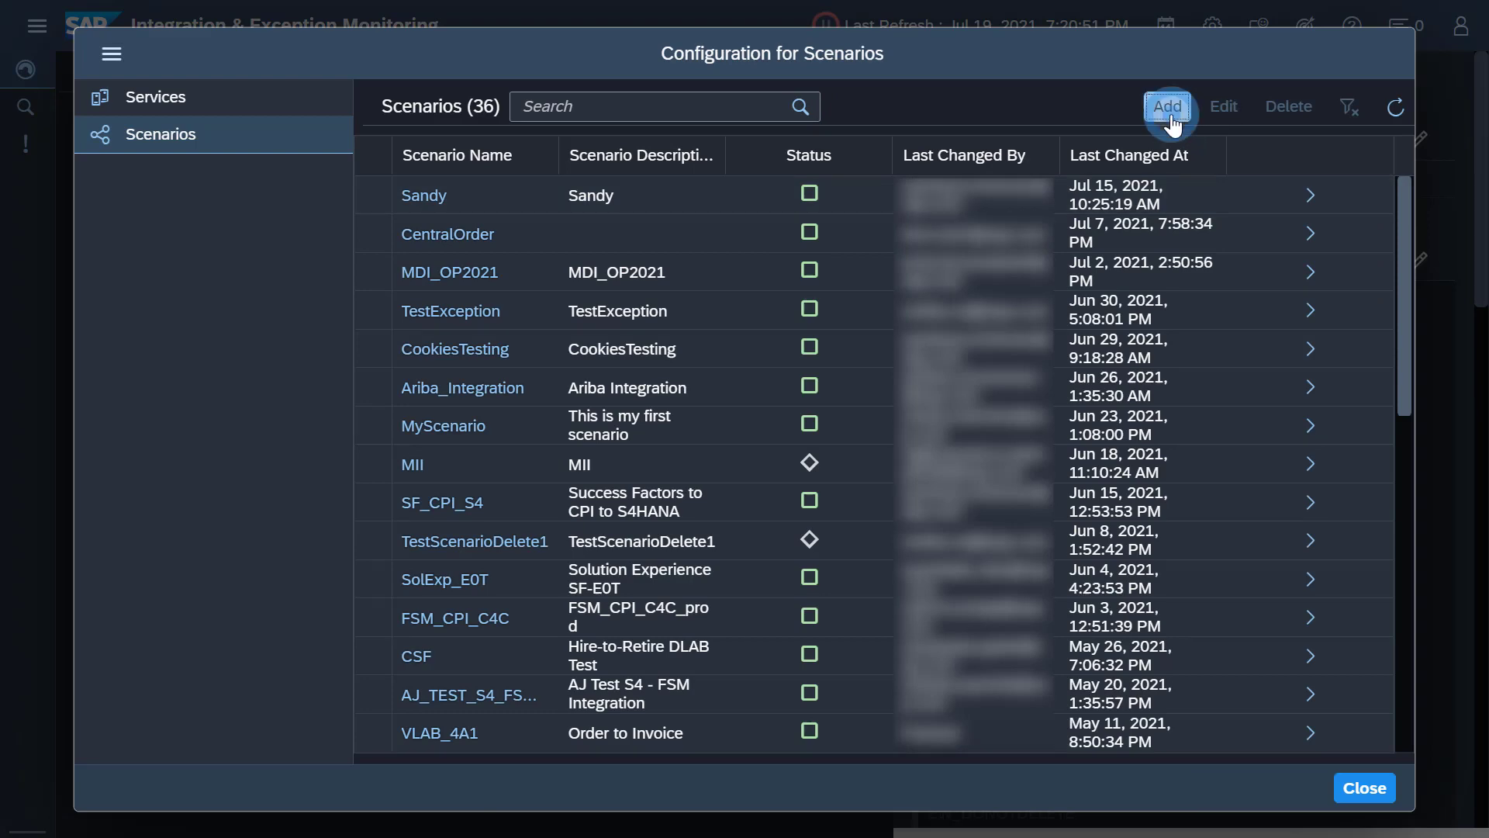
click(840, 377)
text(C)
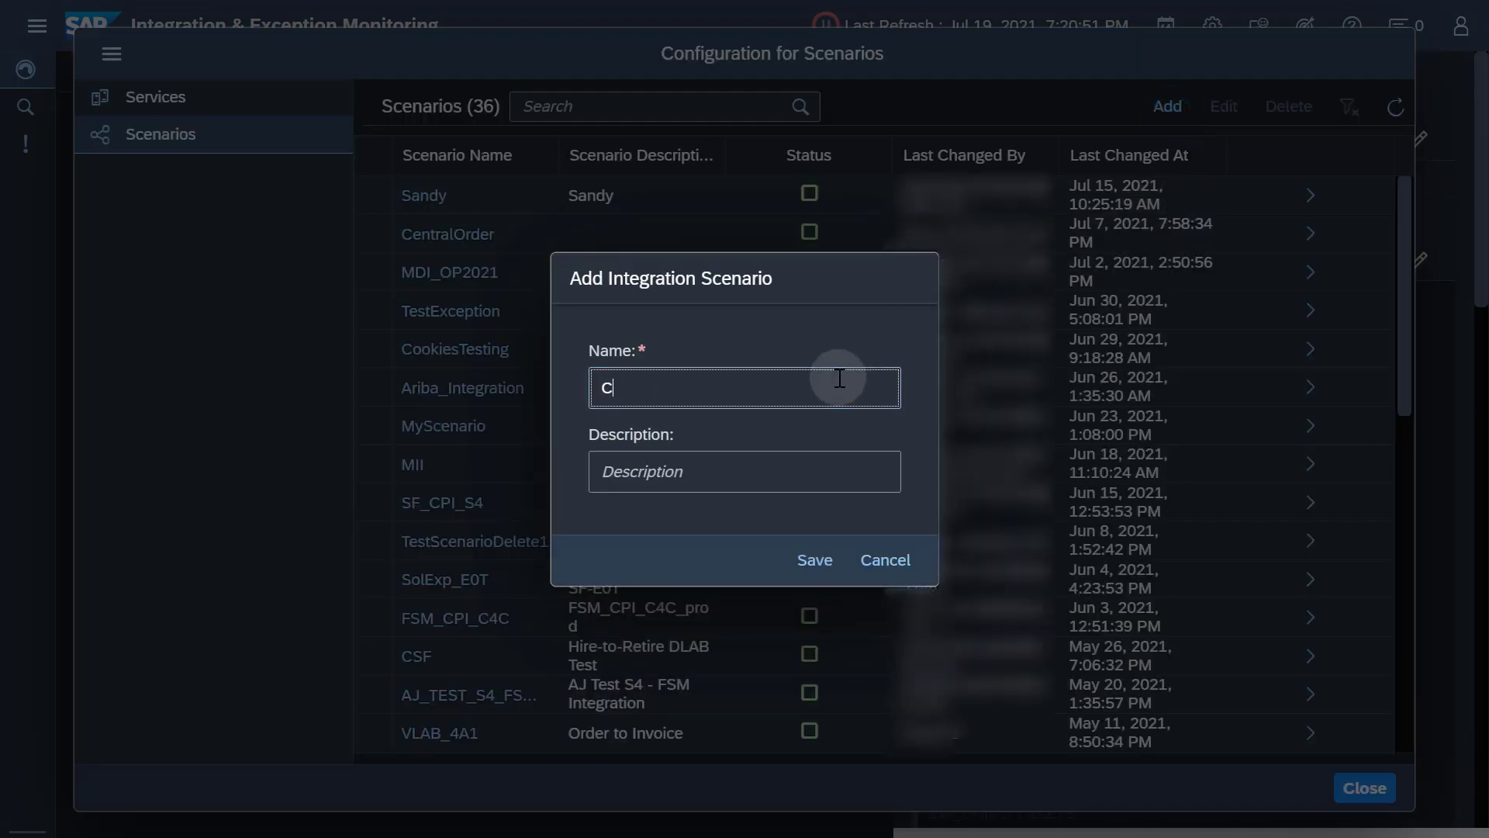
text(oncur)
click(771, 481)
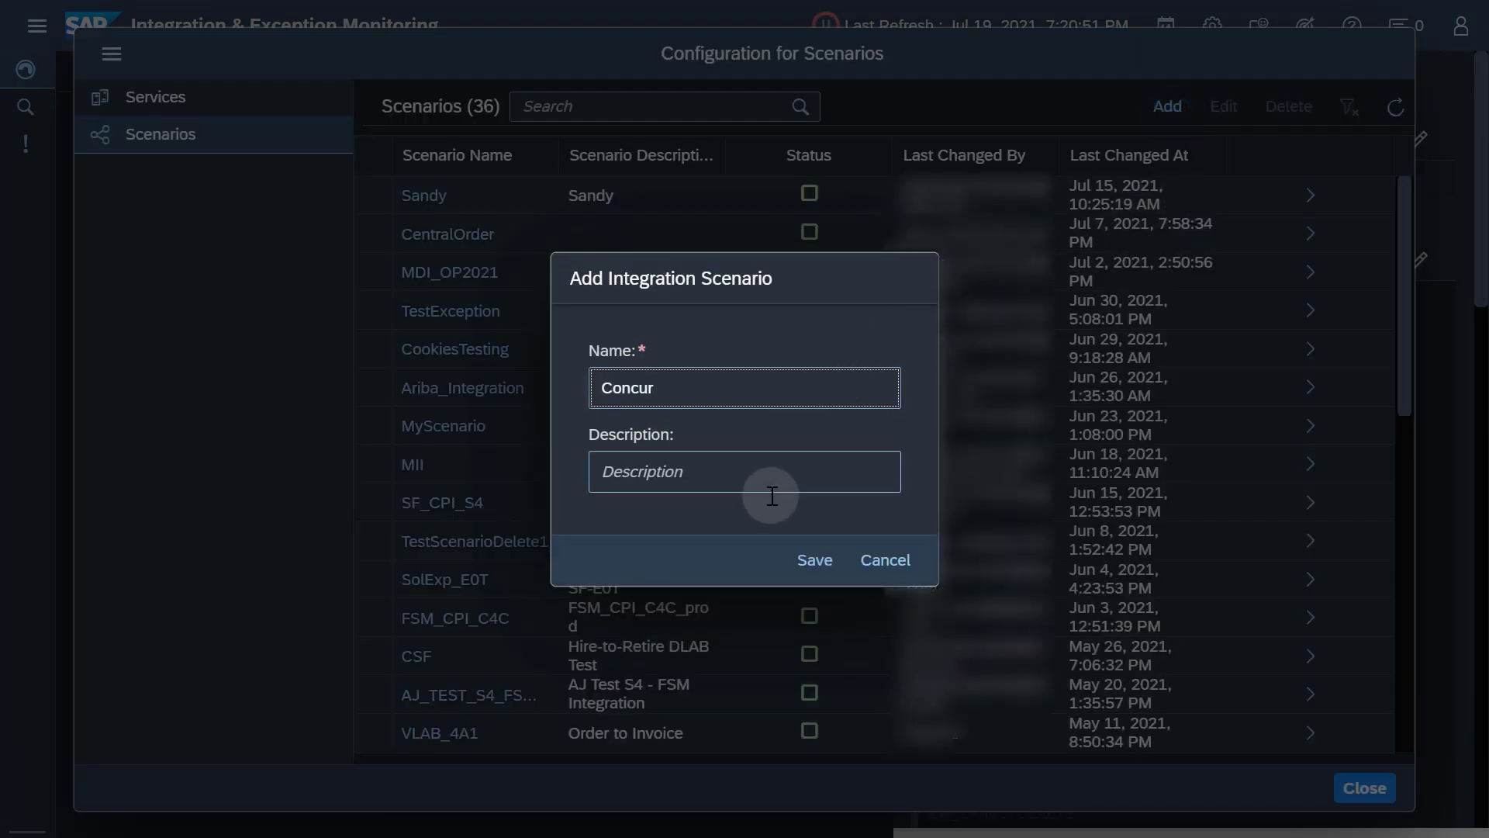
text(Sce)
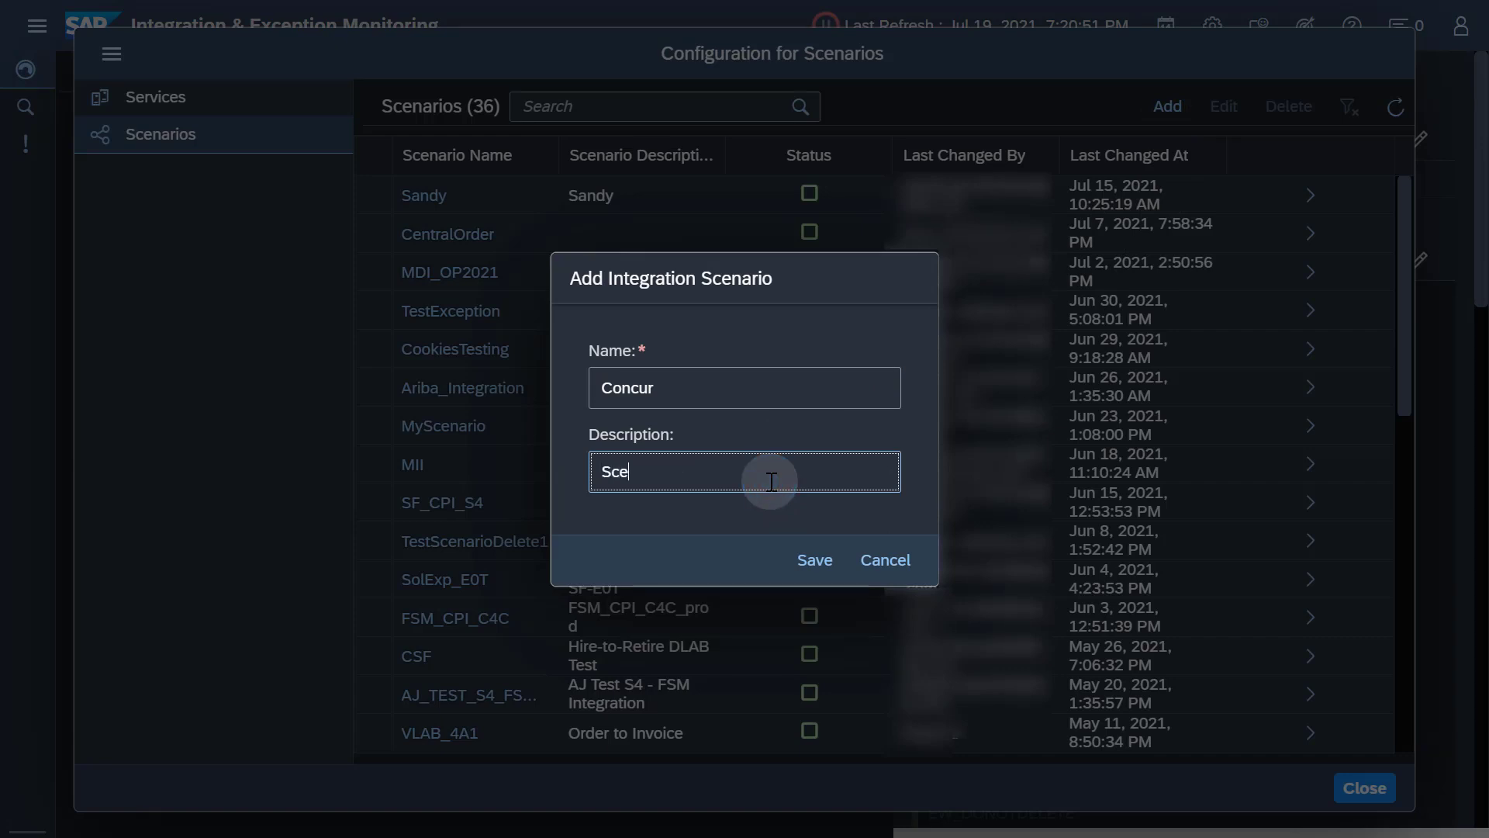
text(nario)
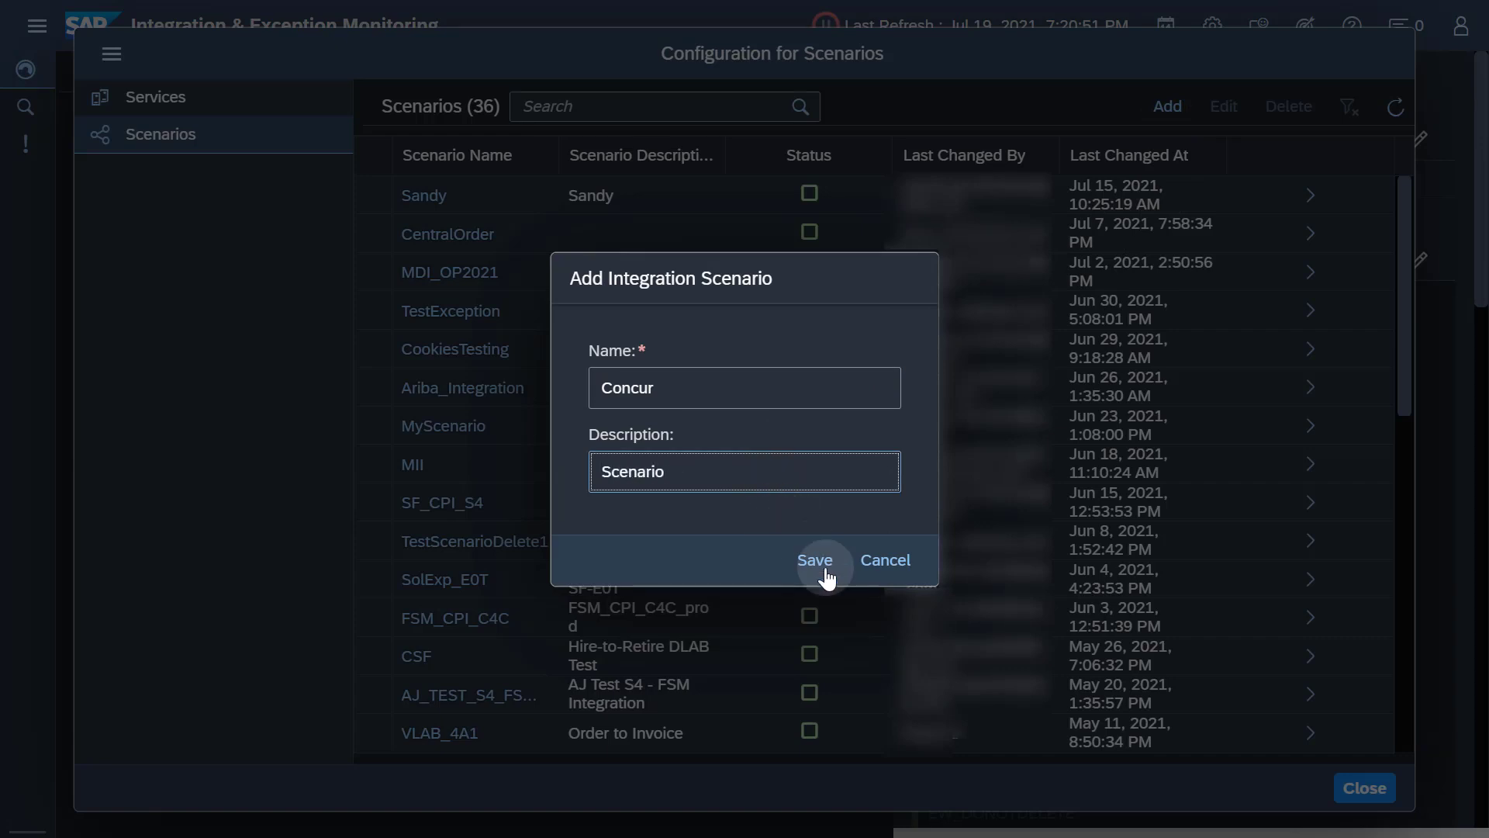
click(825, 570)
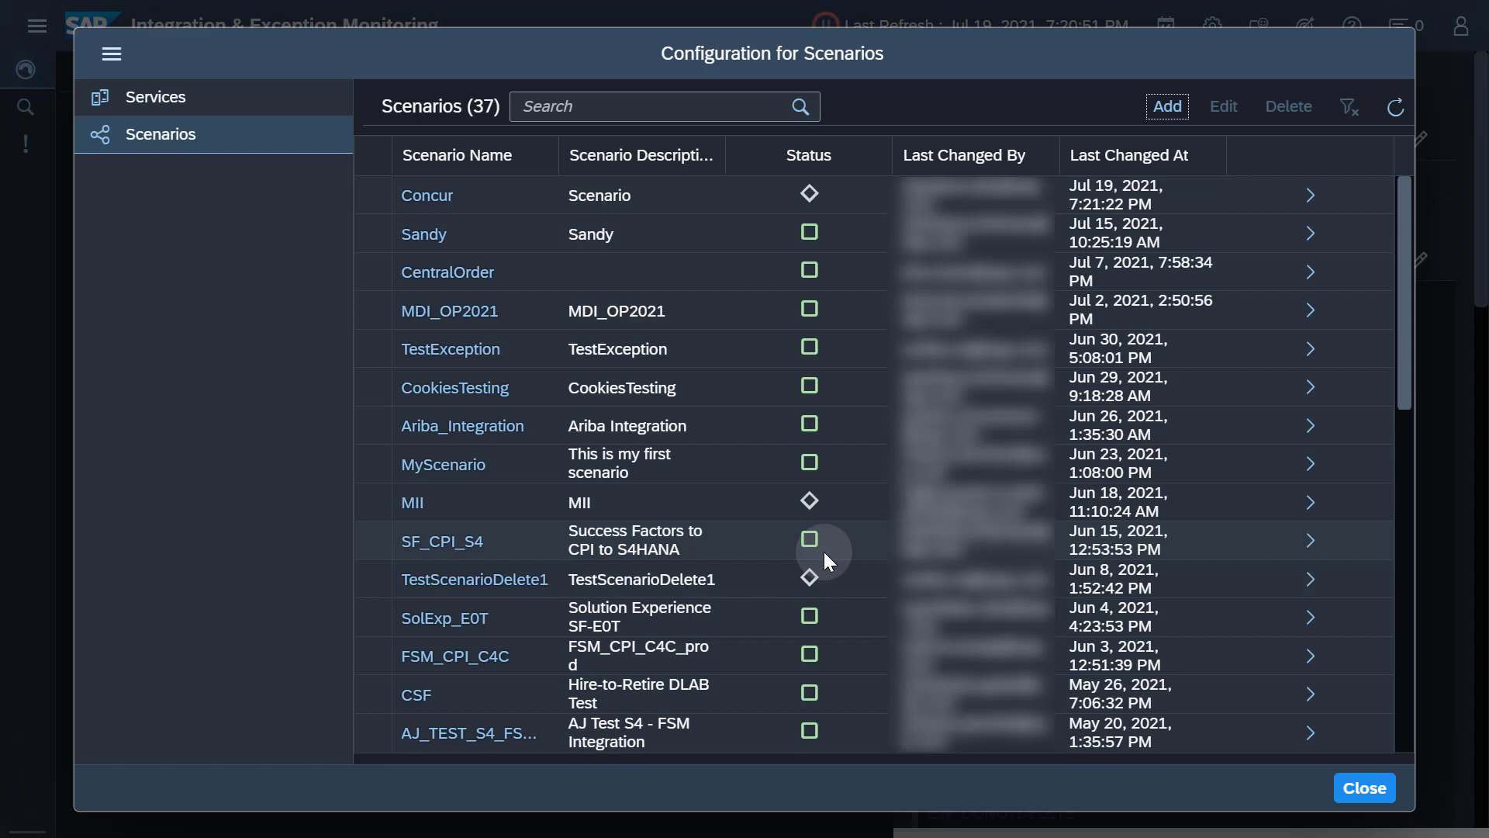
Step: Add the my3030 S/4HANA Cloud service and the H2RCPI service to the Concur scenario
click(1307, 196)
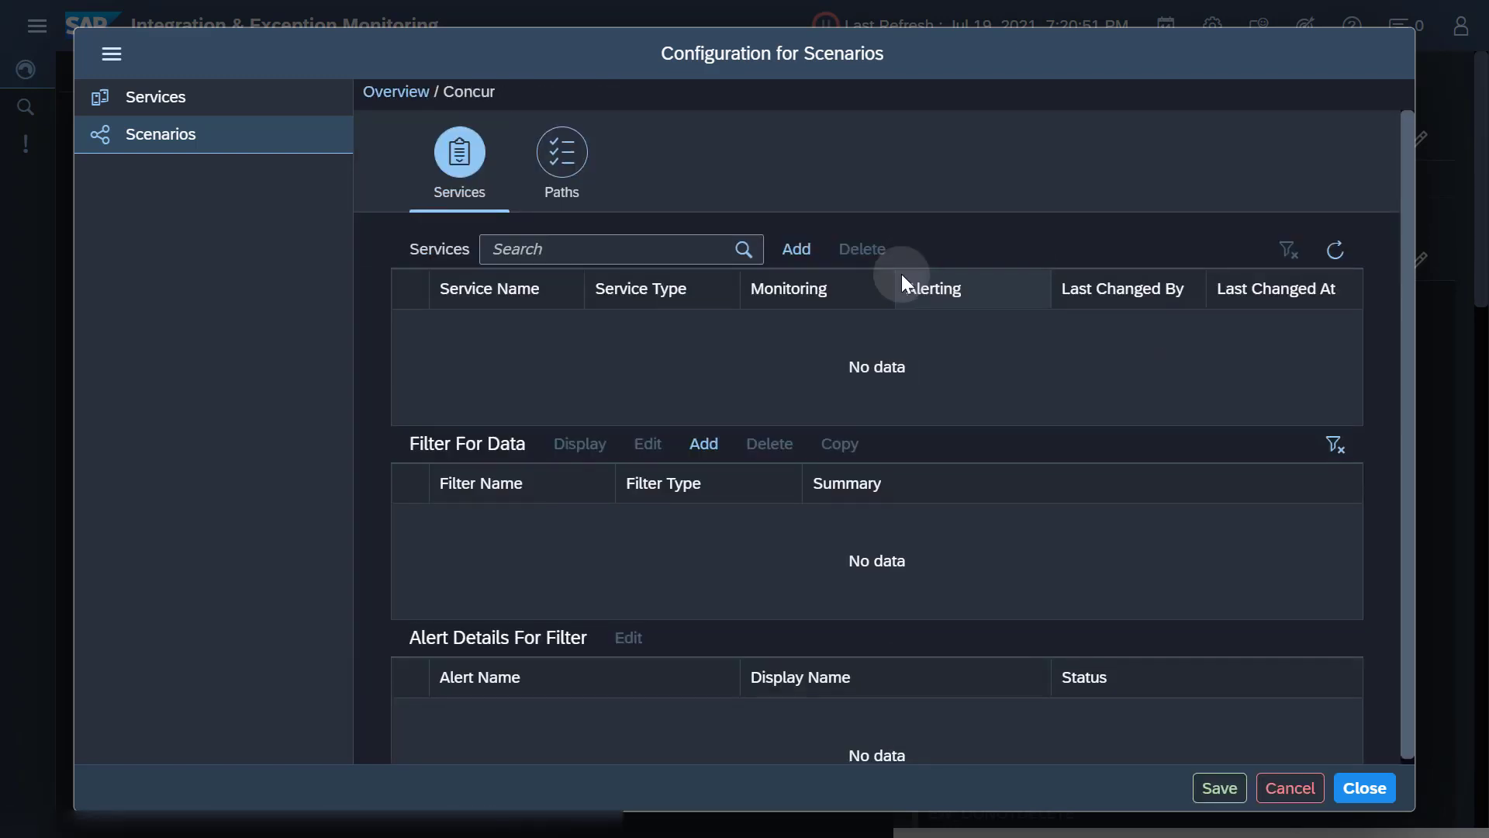
click(793, 249)
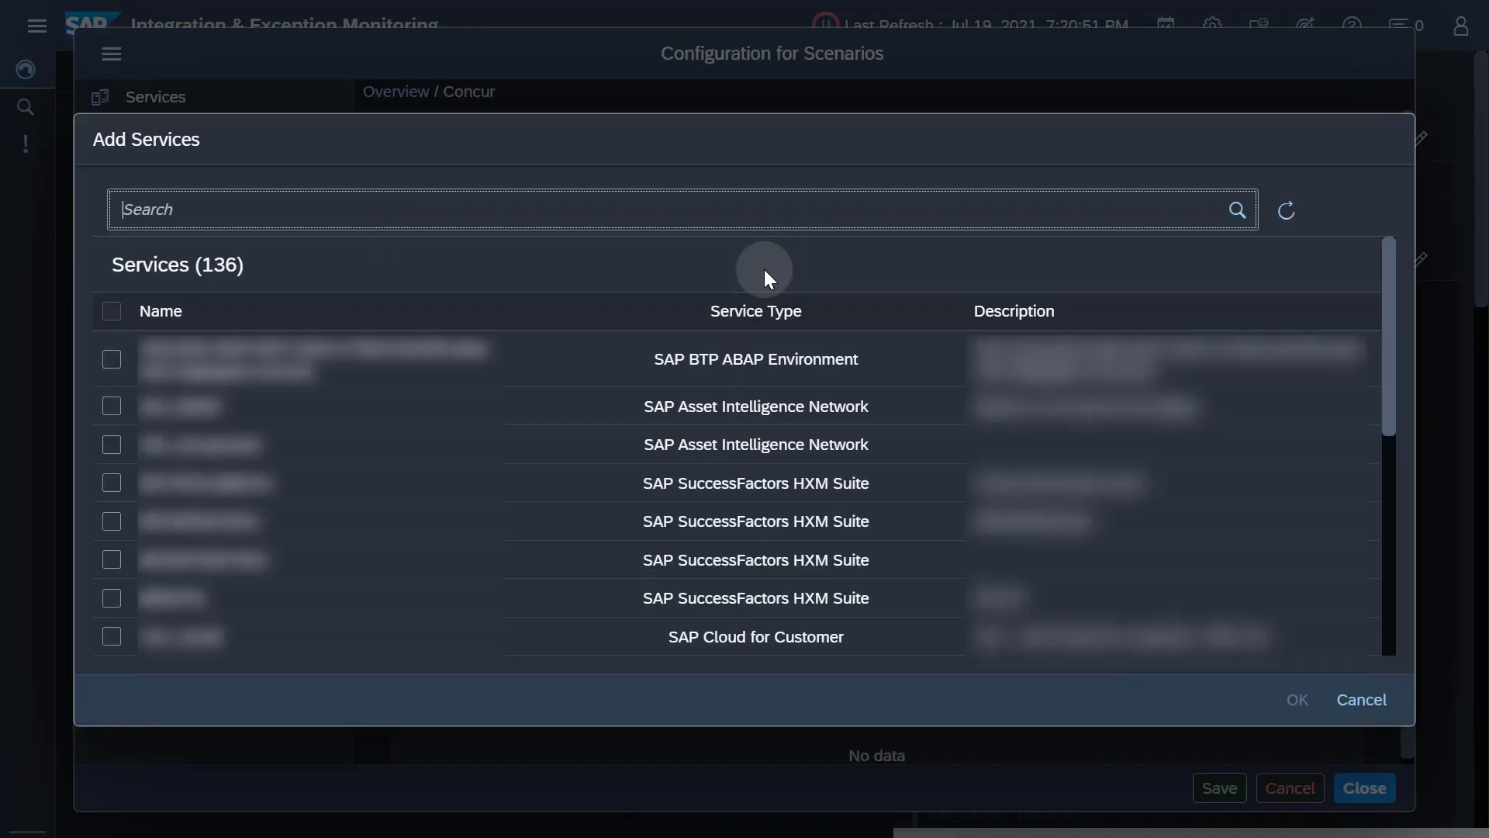
text(my)
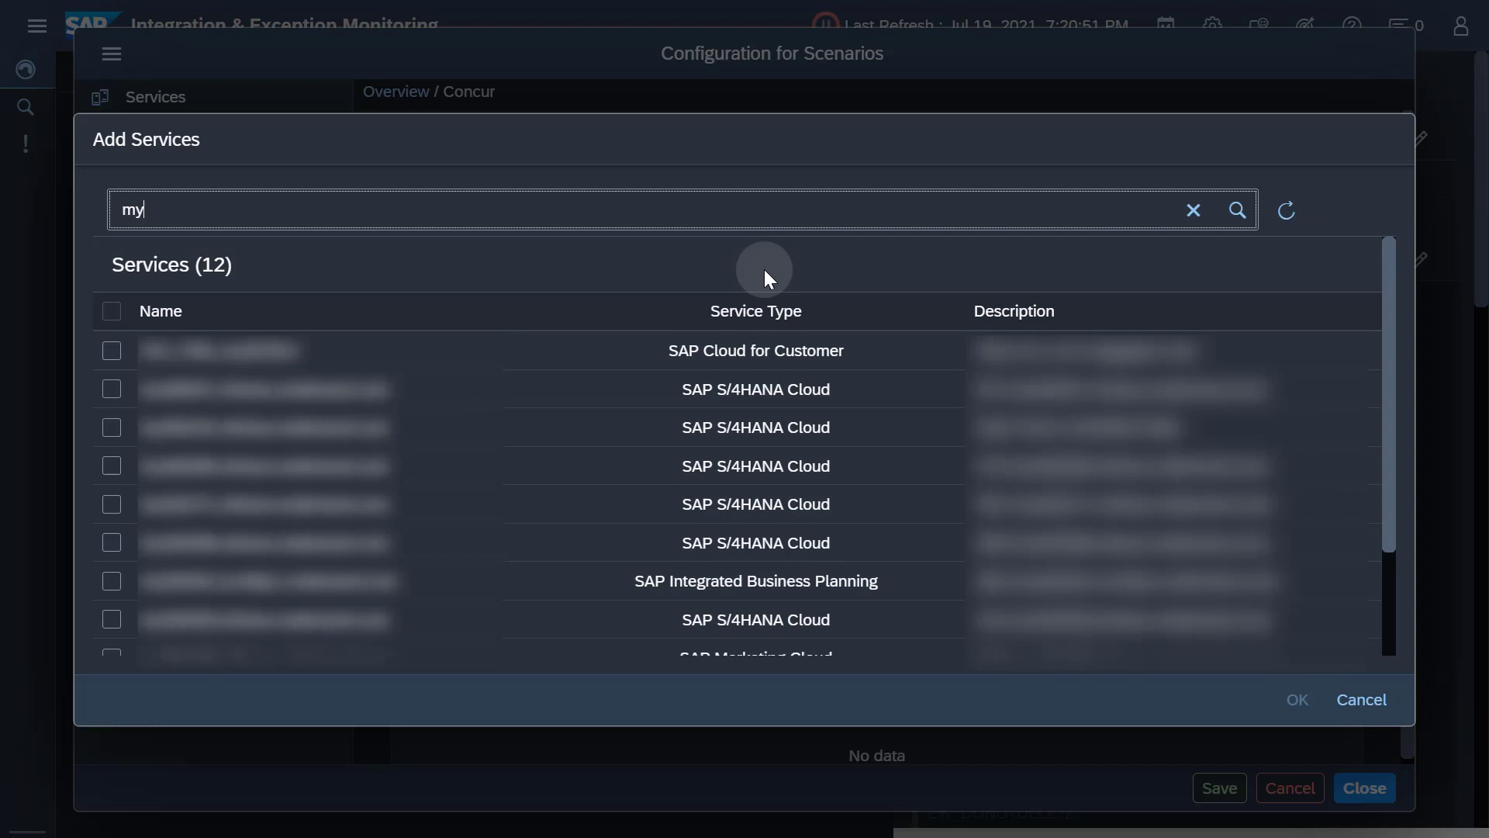
text(3030)
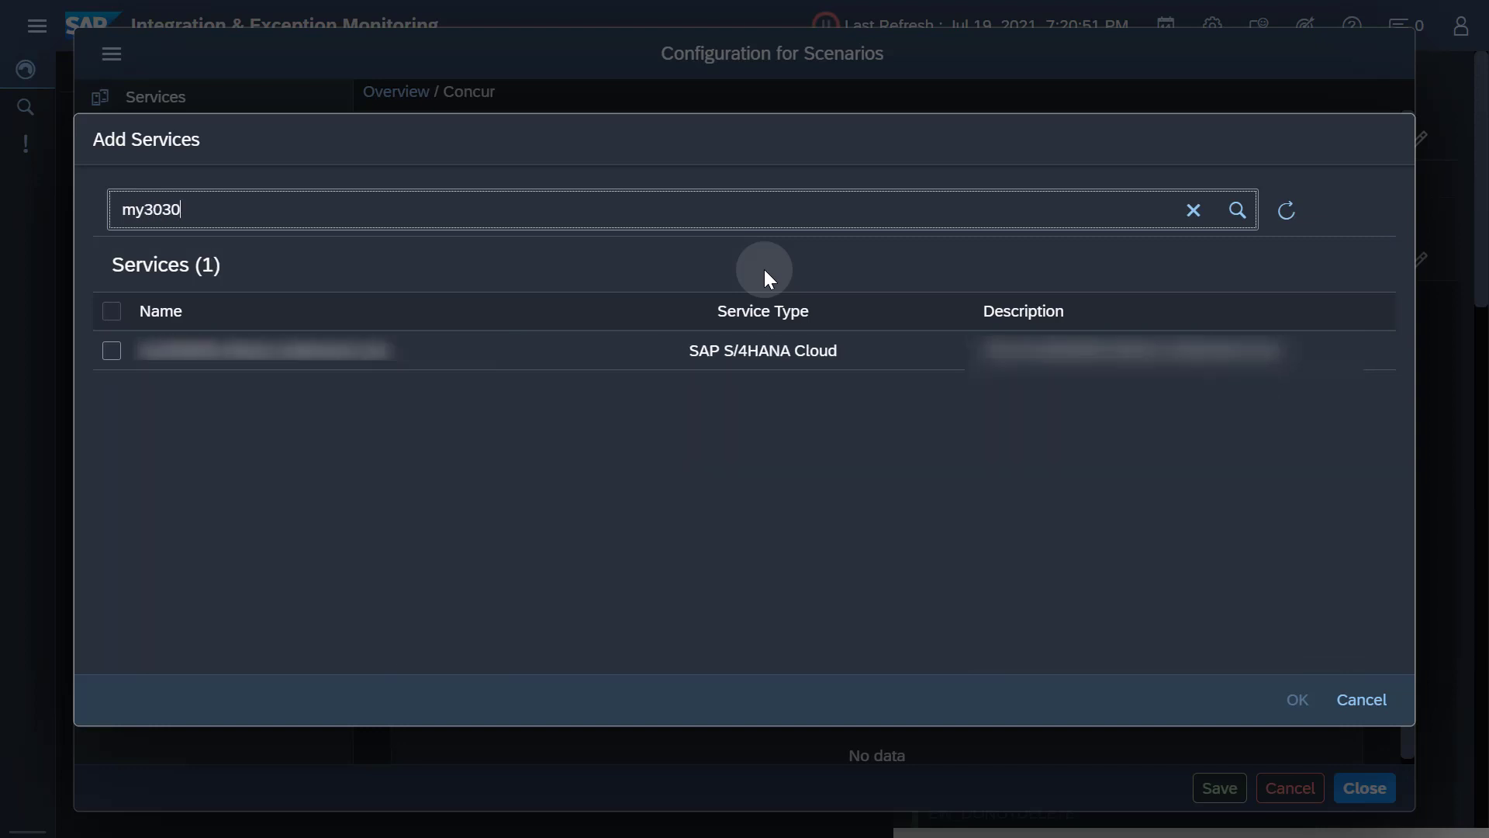
click(113, 353)
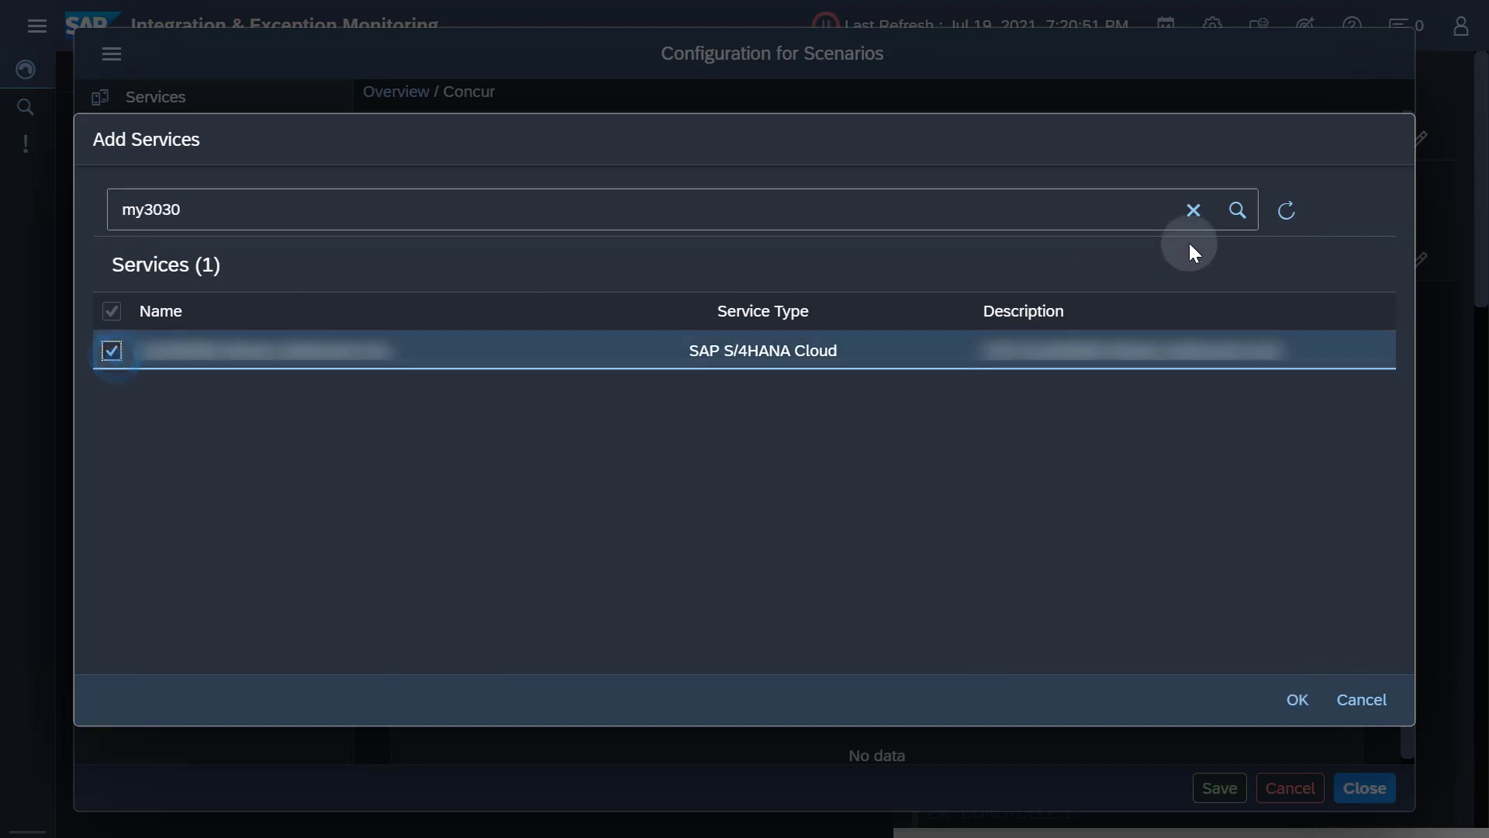
click(1202, 212)
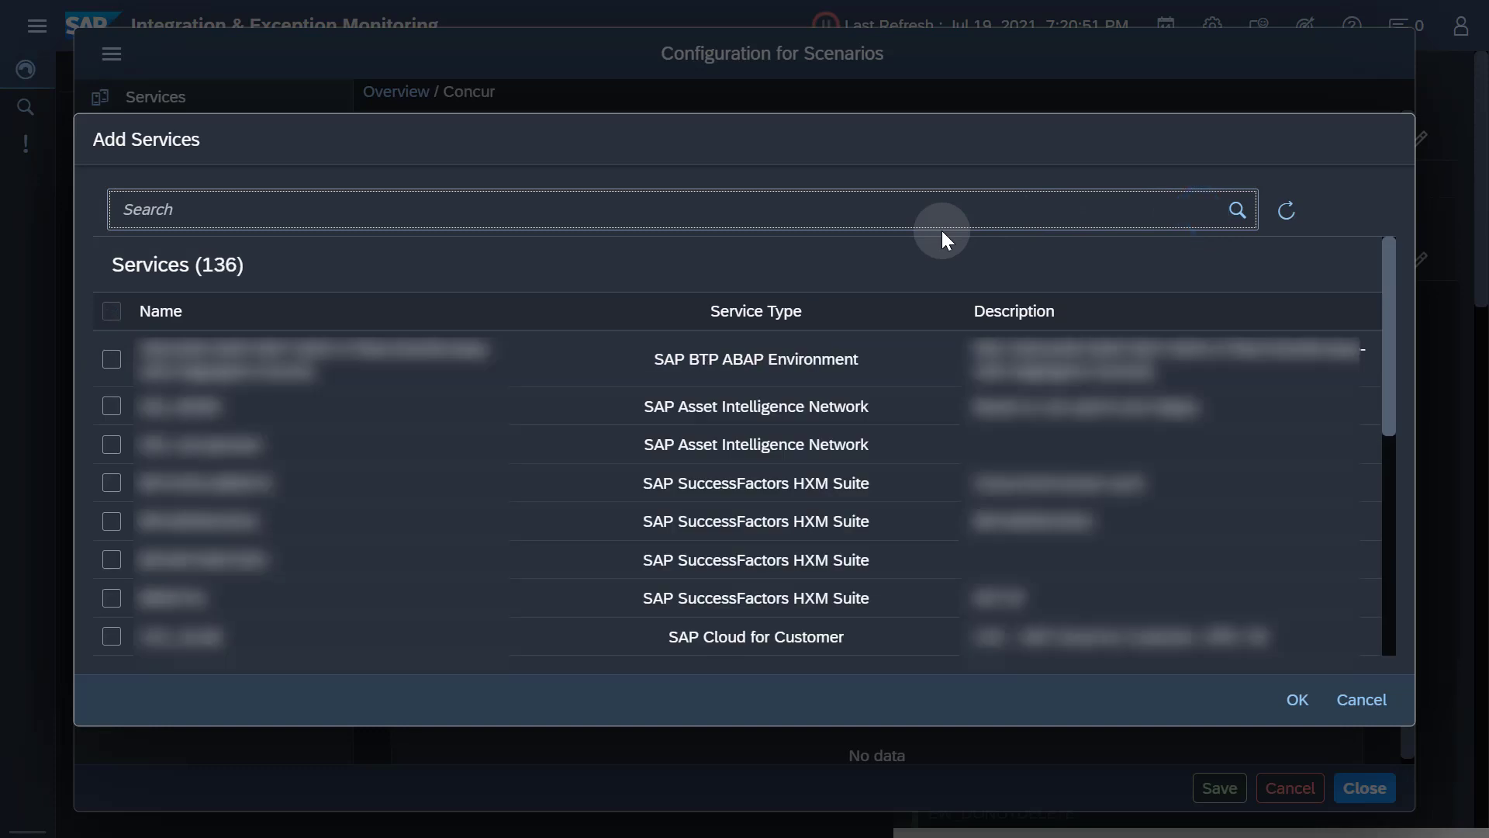
text(H2R)
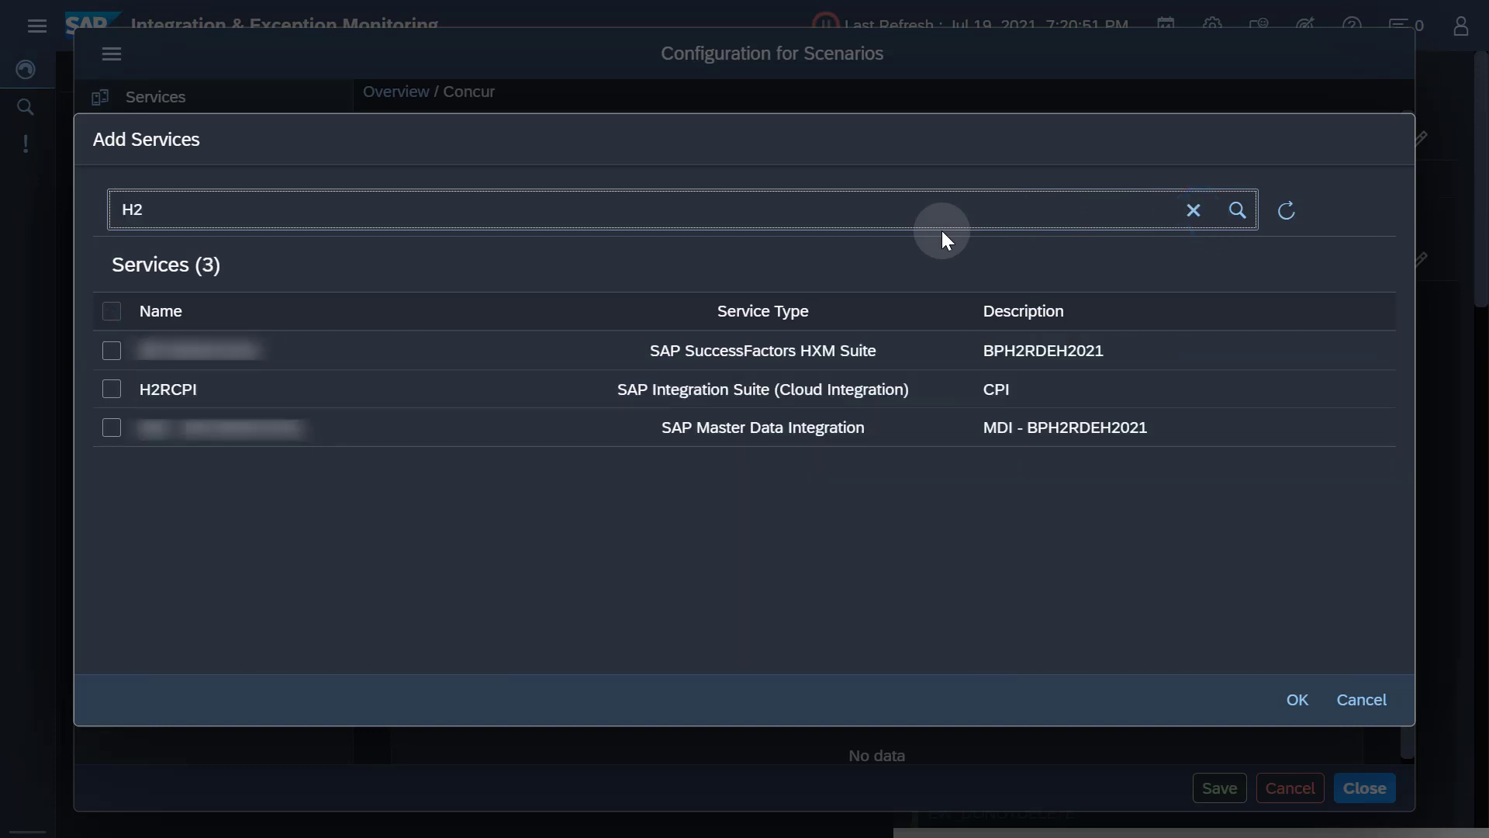
click(111, 388)
click(1297, 699)
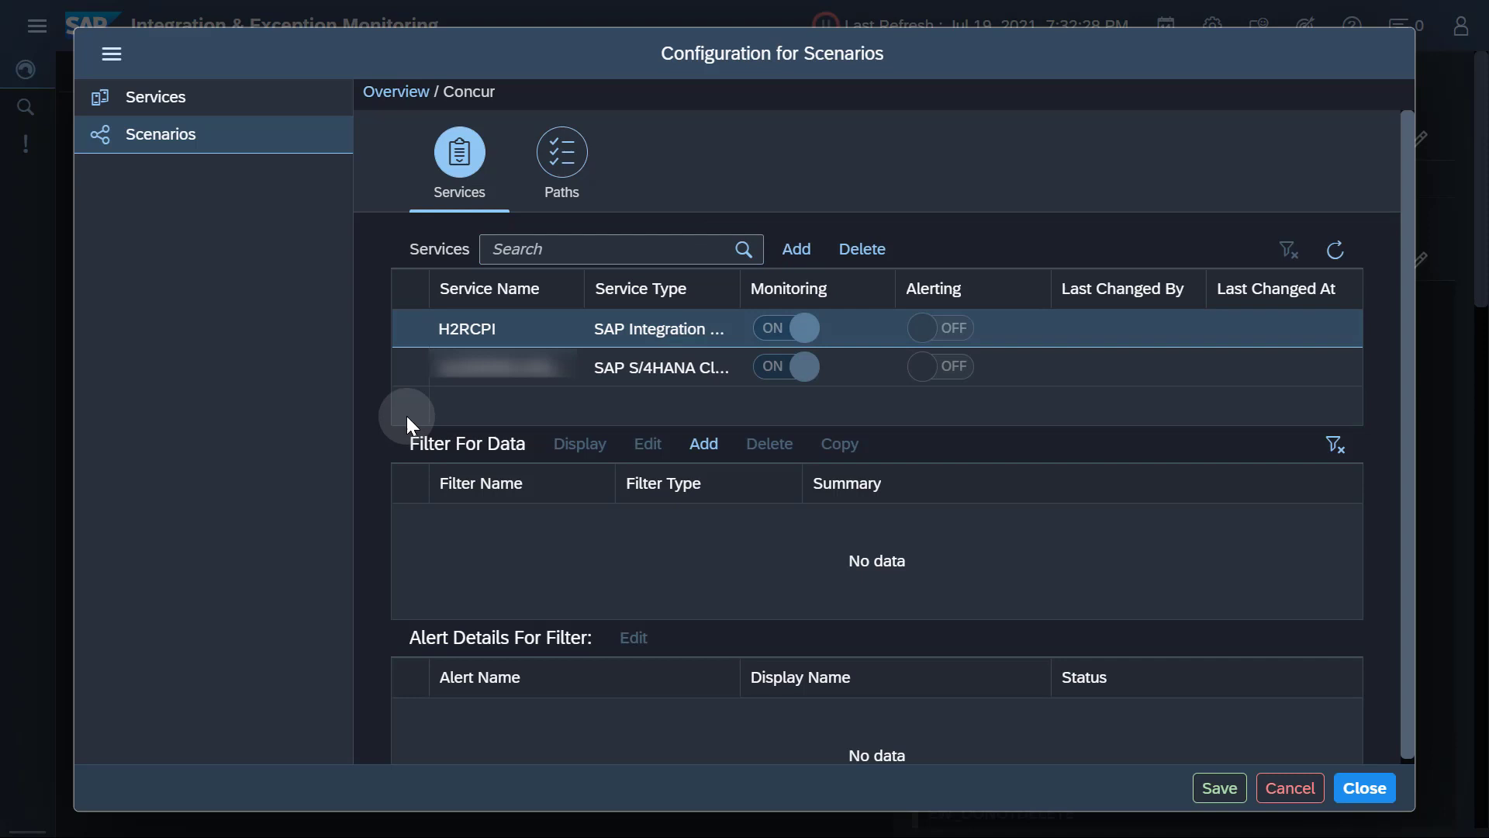
Step: On the S/4HANA Cloud service, add filter 'MyConcurObject' of category Concur Objects for one Concur Company ID
click(414, 369)
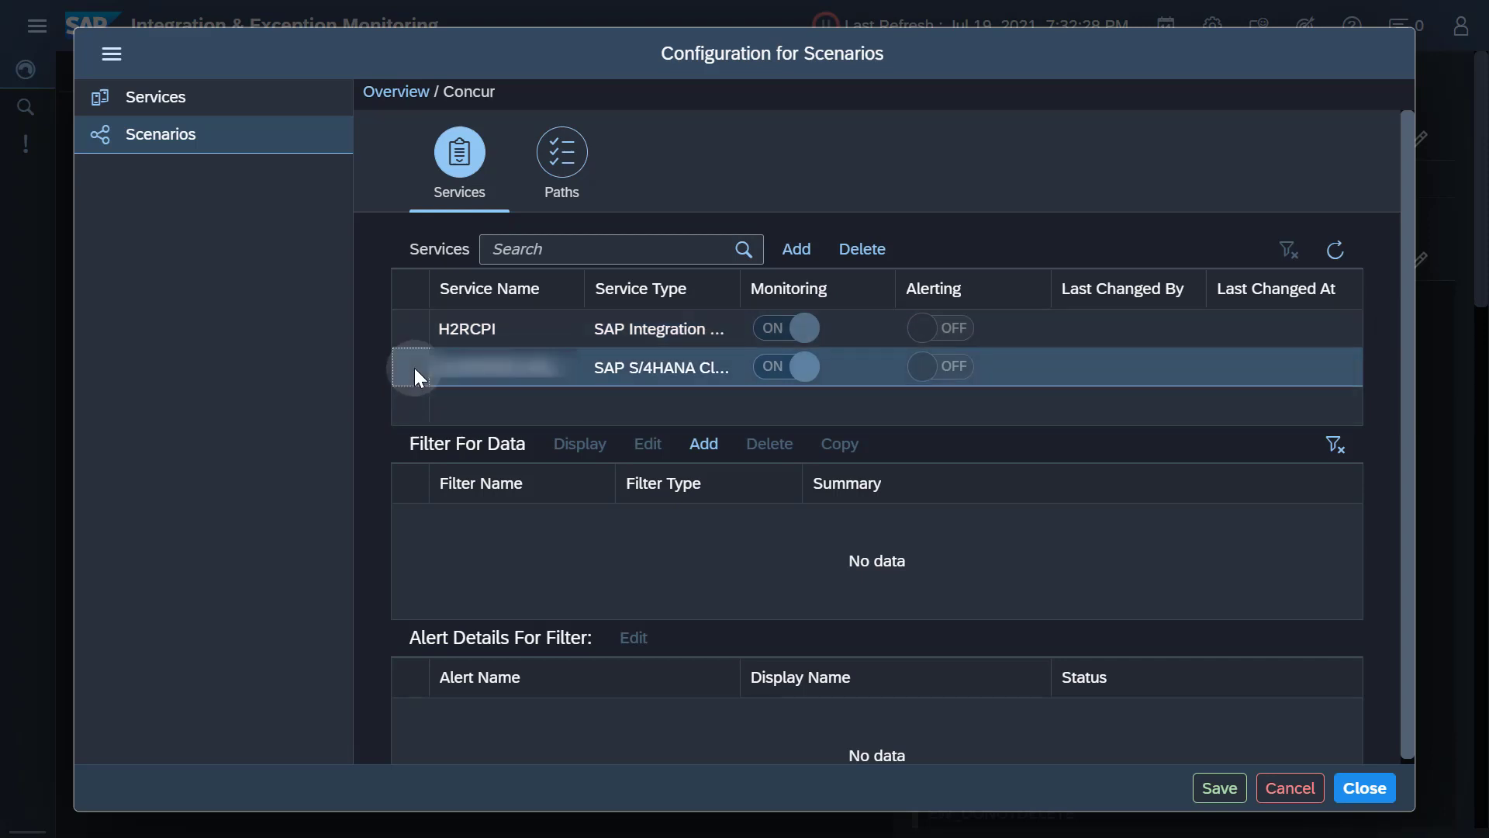
click(710, 453)
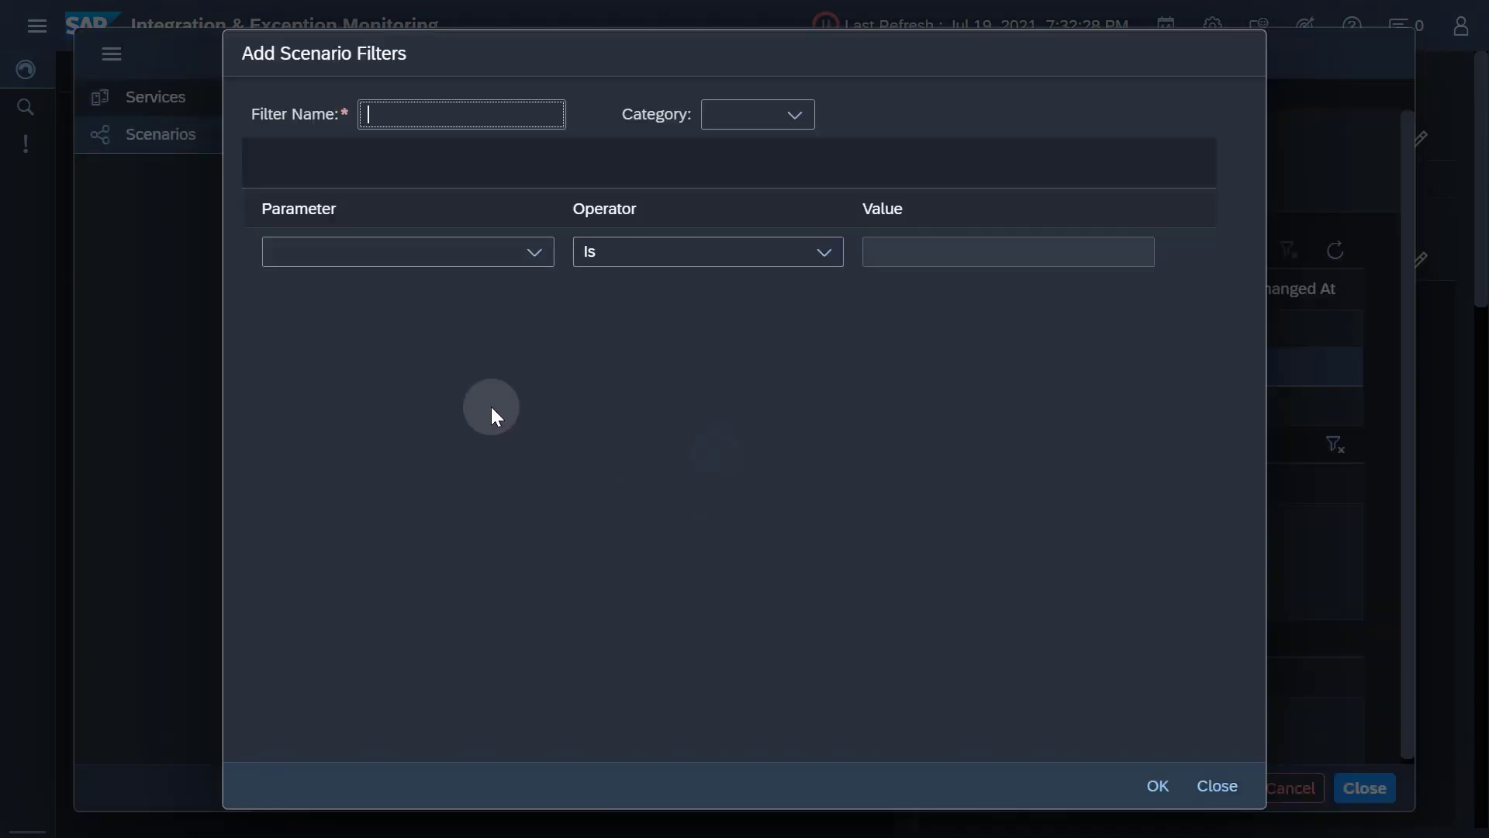
click(381, 102)
click(380, 120)
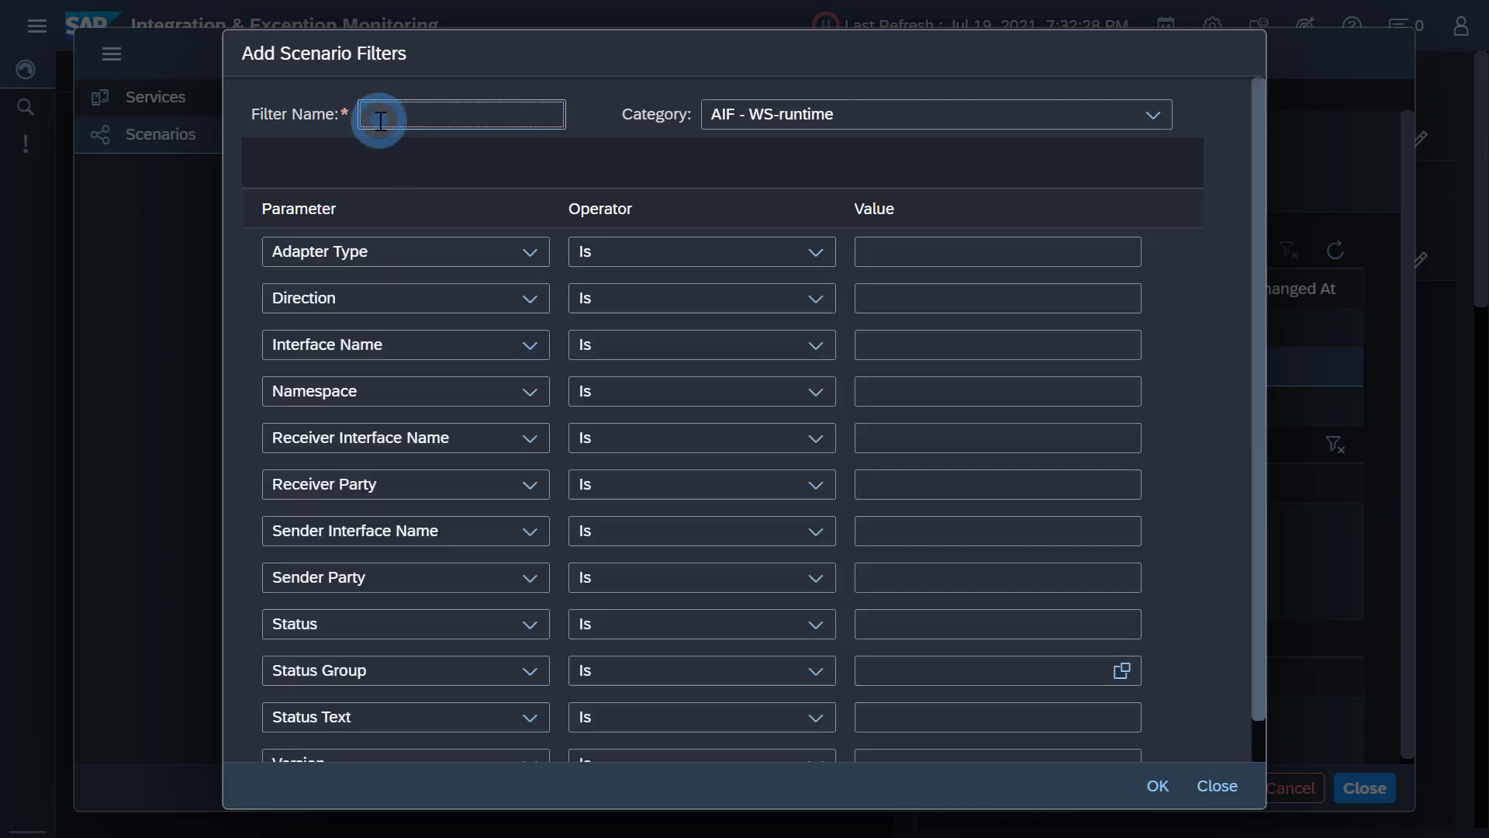
text(My)
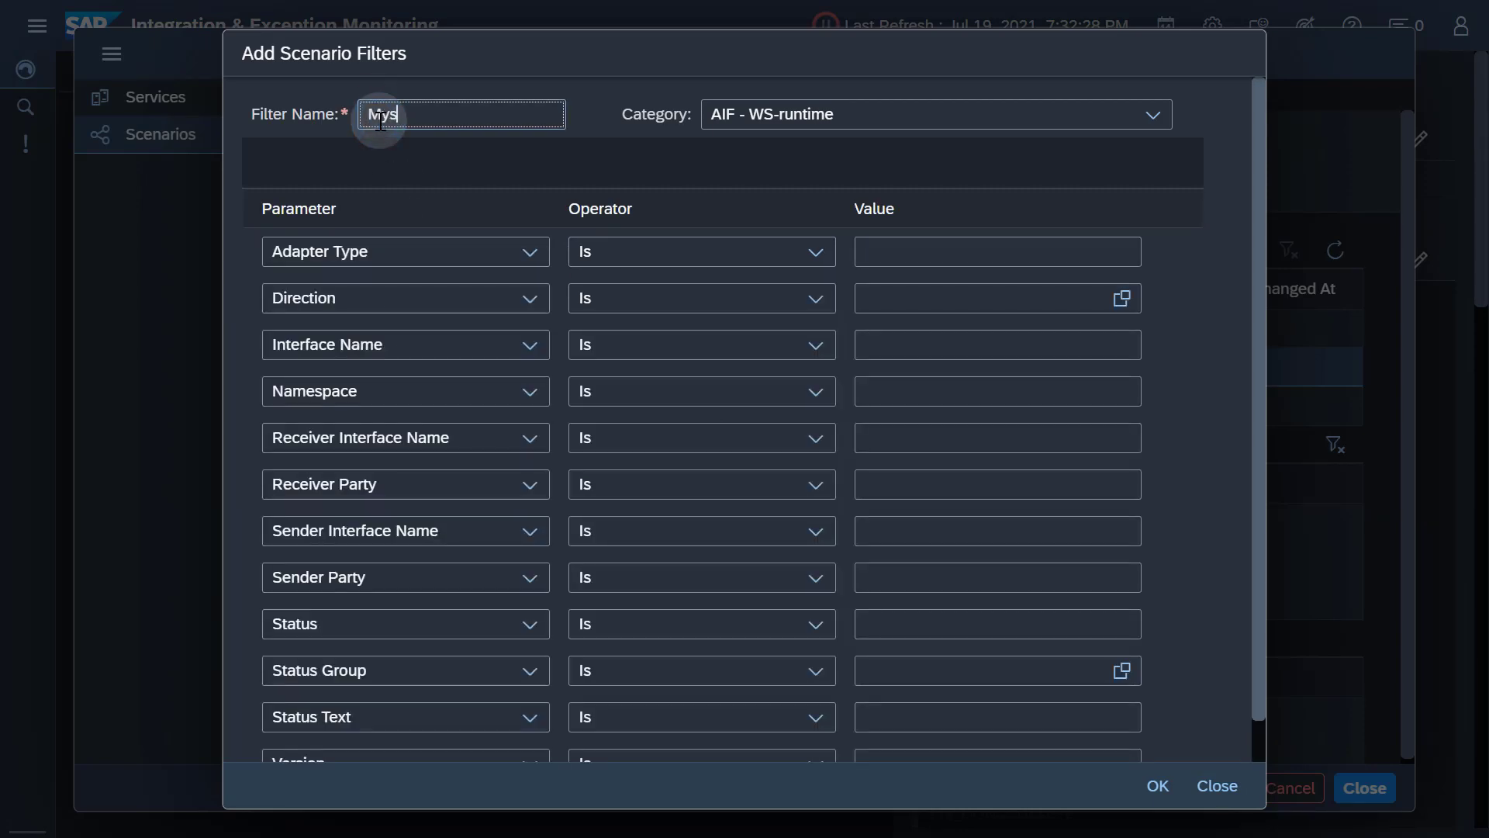
text(ConcurObject)
click(1144, 118)
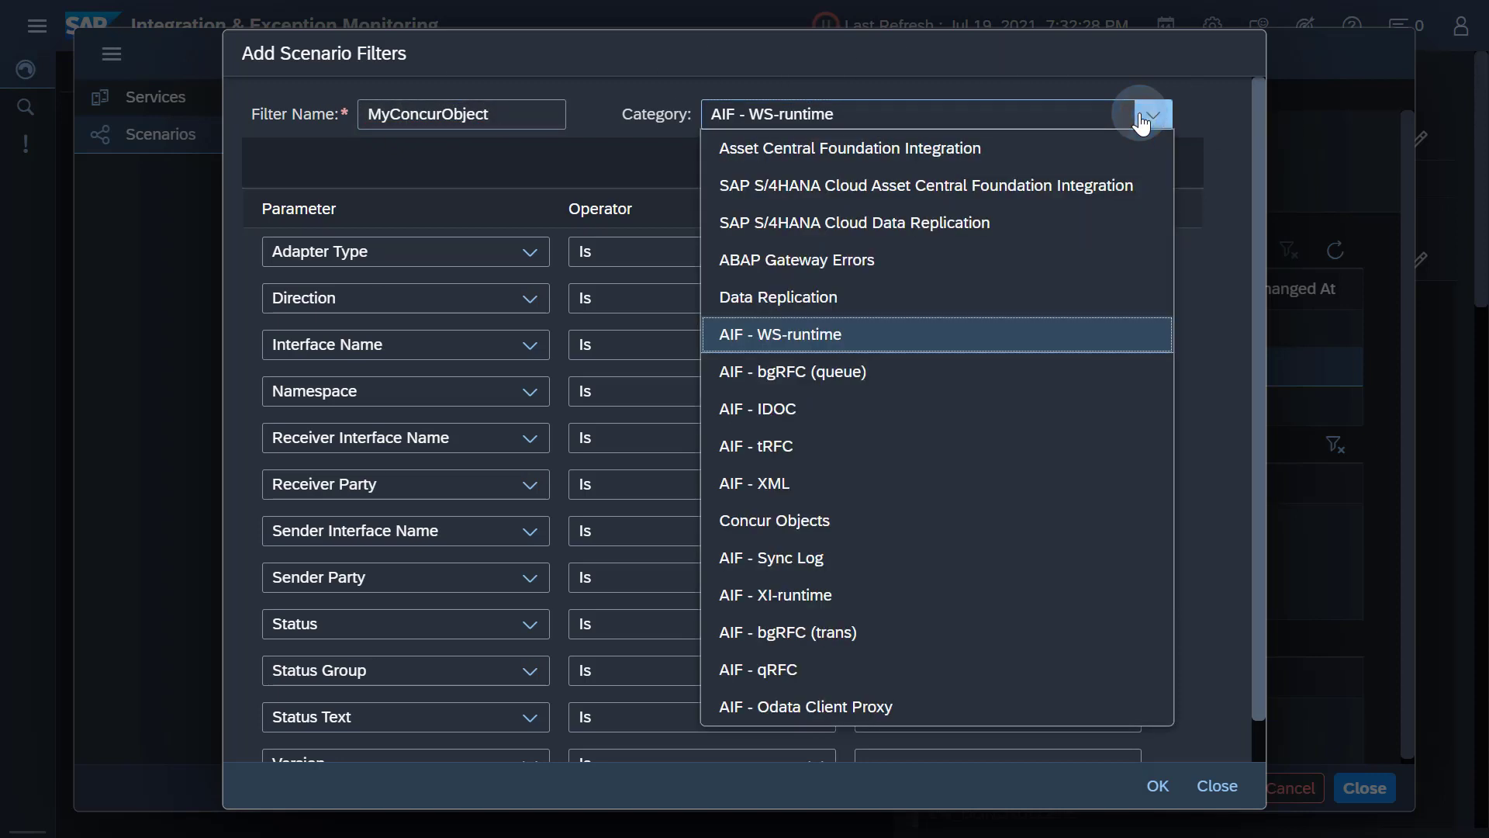
click(885, 527)
click(876, 254)
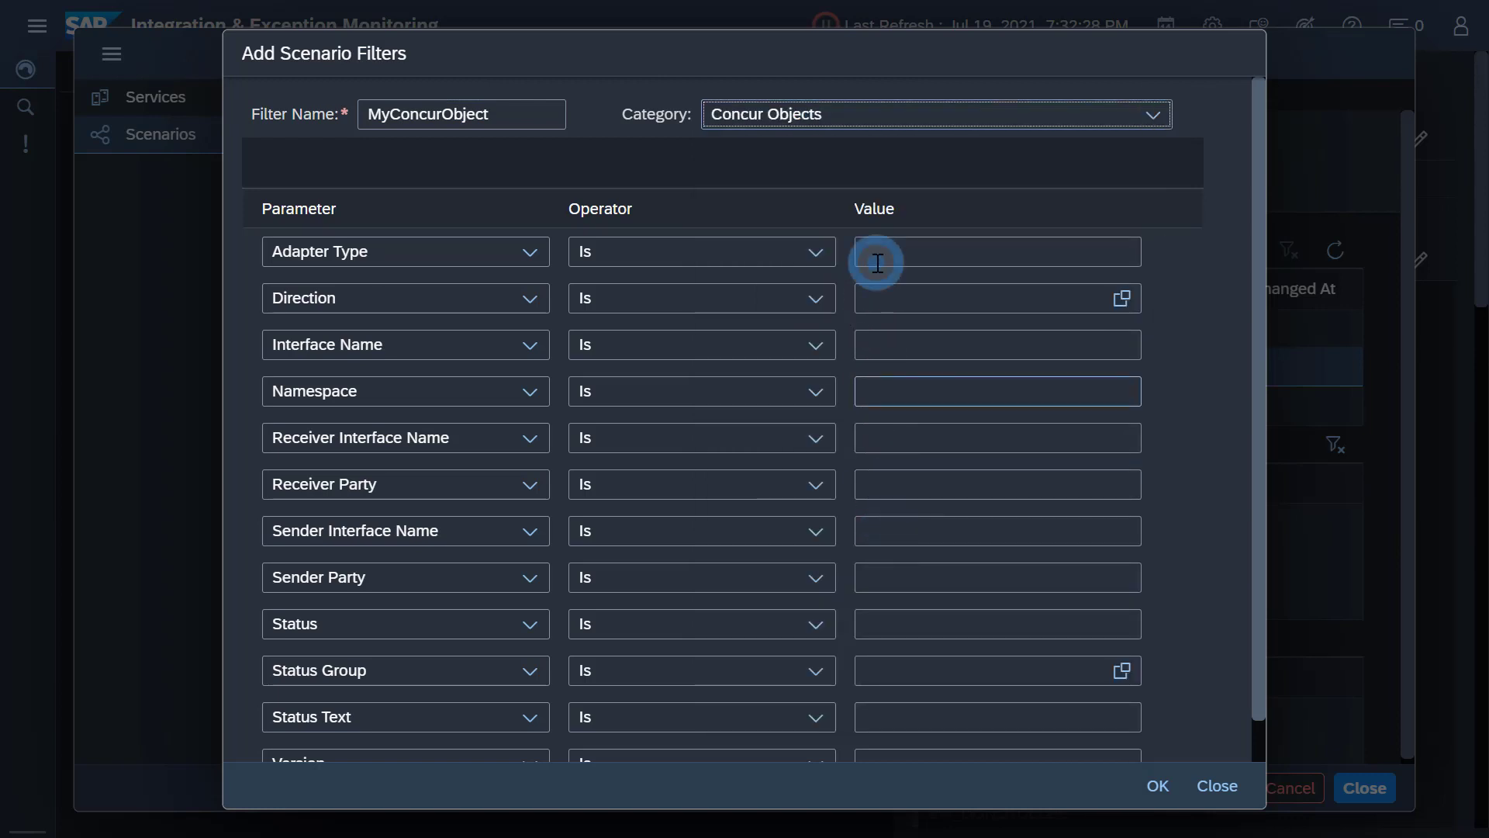
text(5)
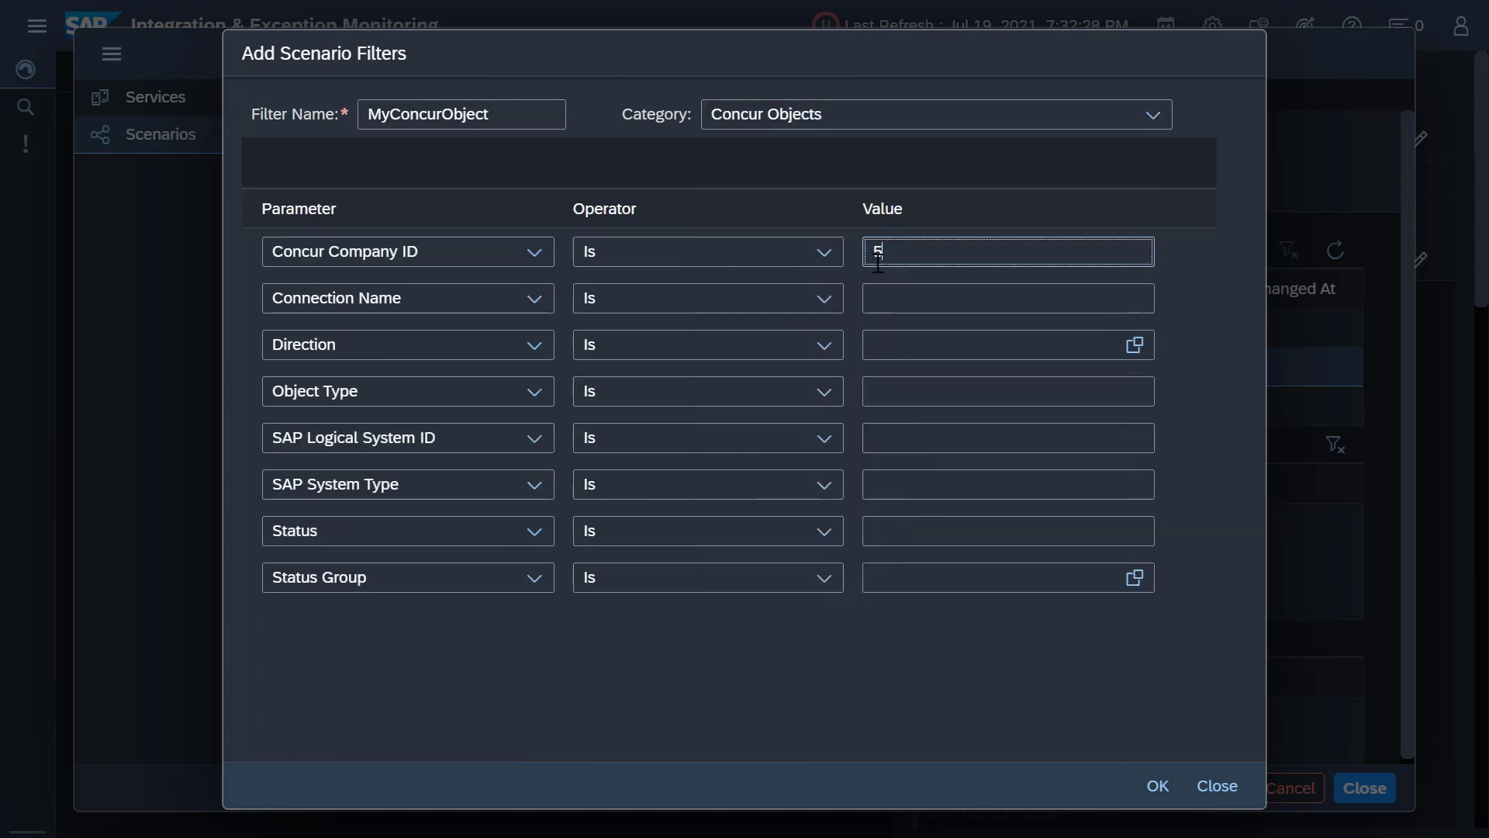
text(000001607)
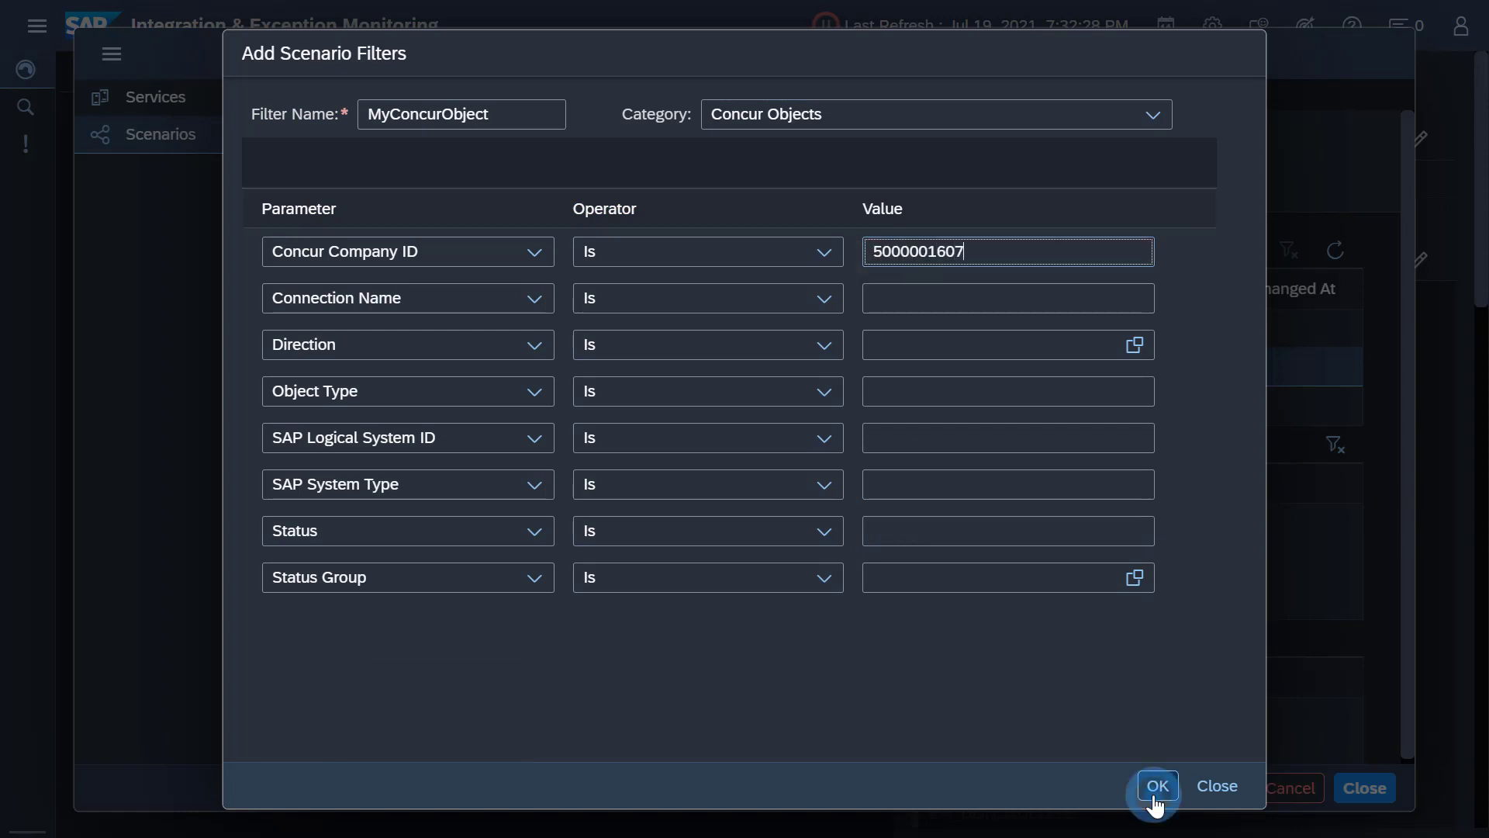
click(1155, 791)
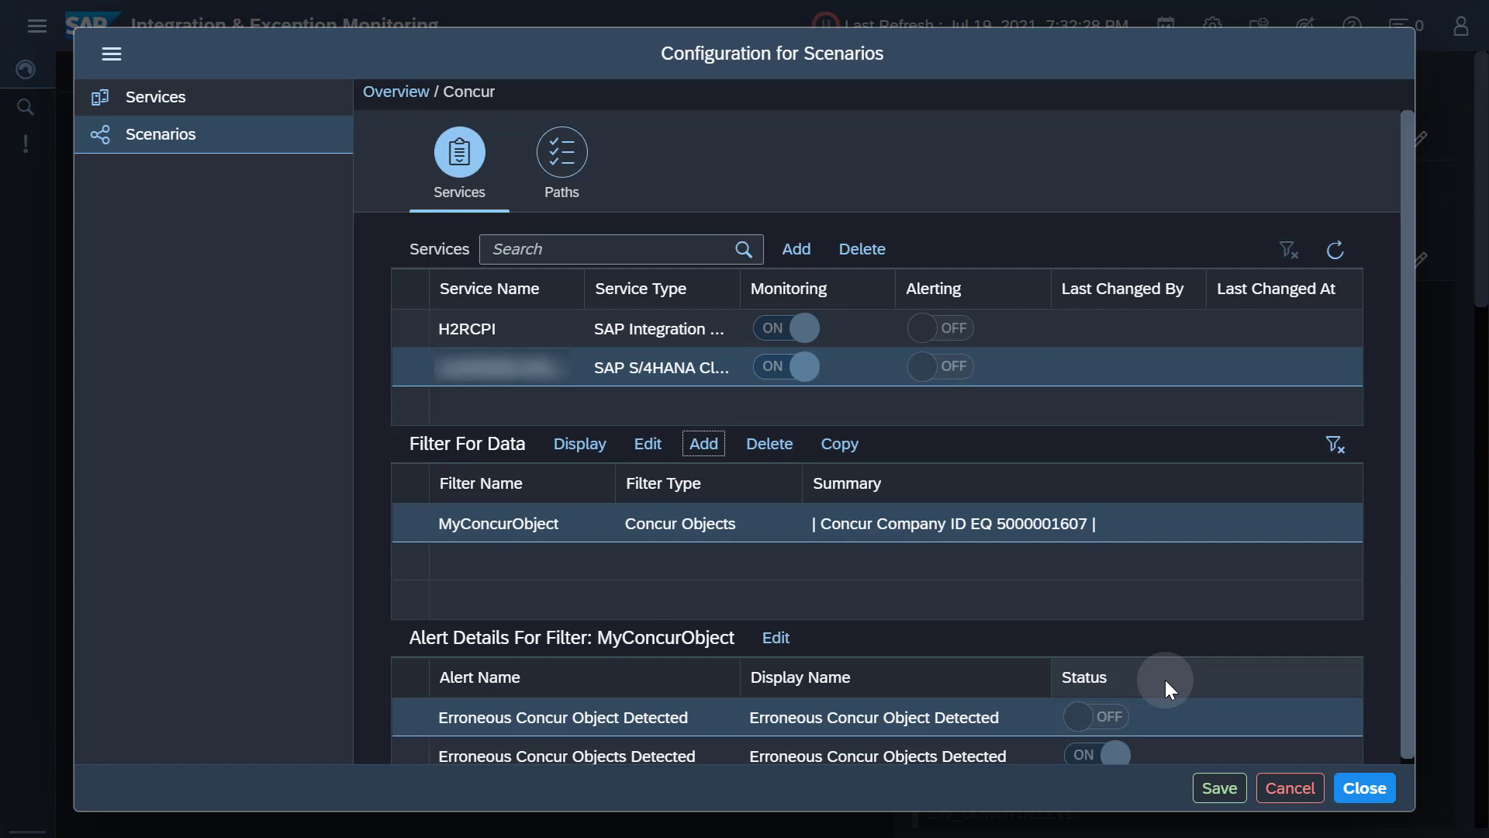
scroll(1165, 681, down, 1)
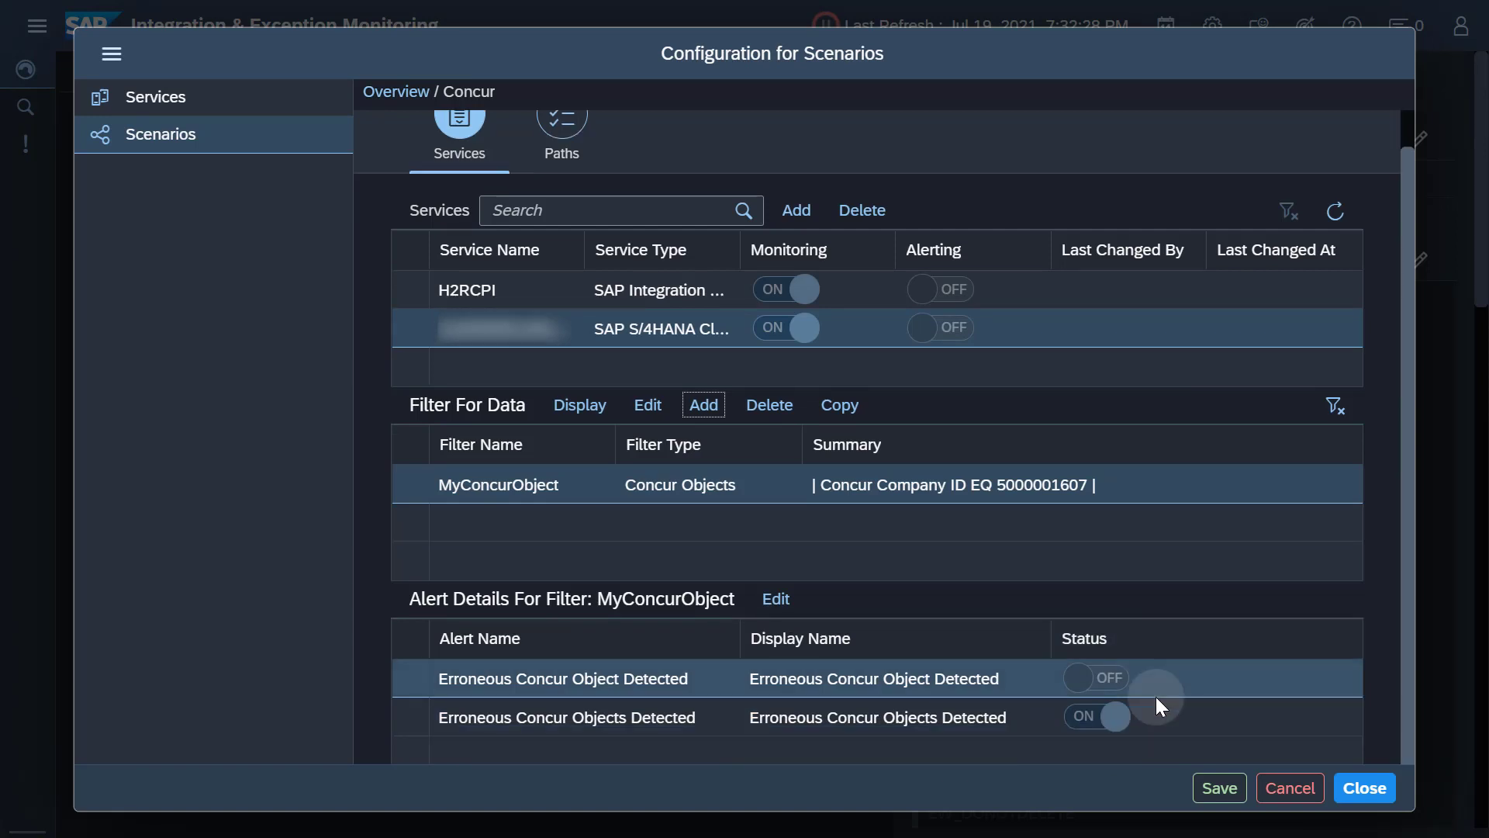
scroll(1156, 697, up, 1)
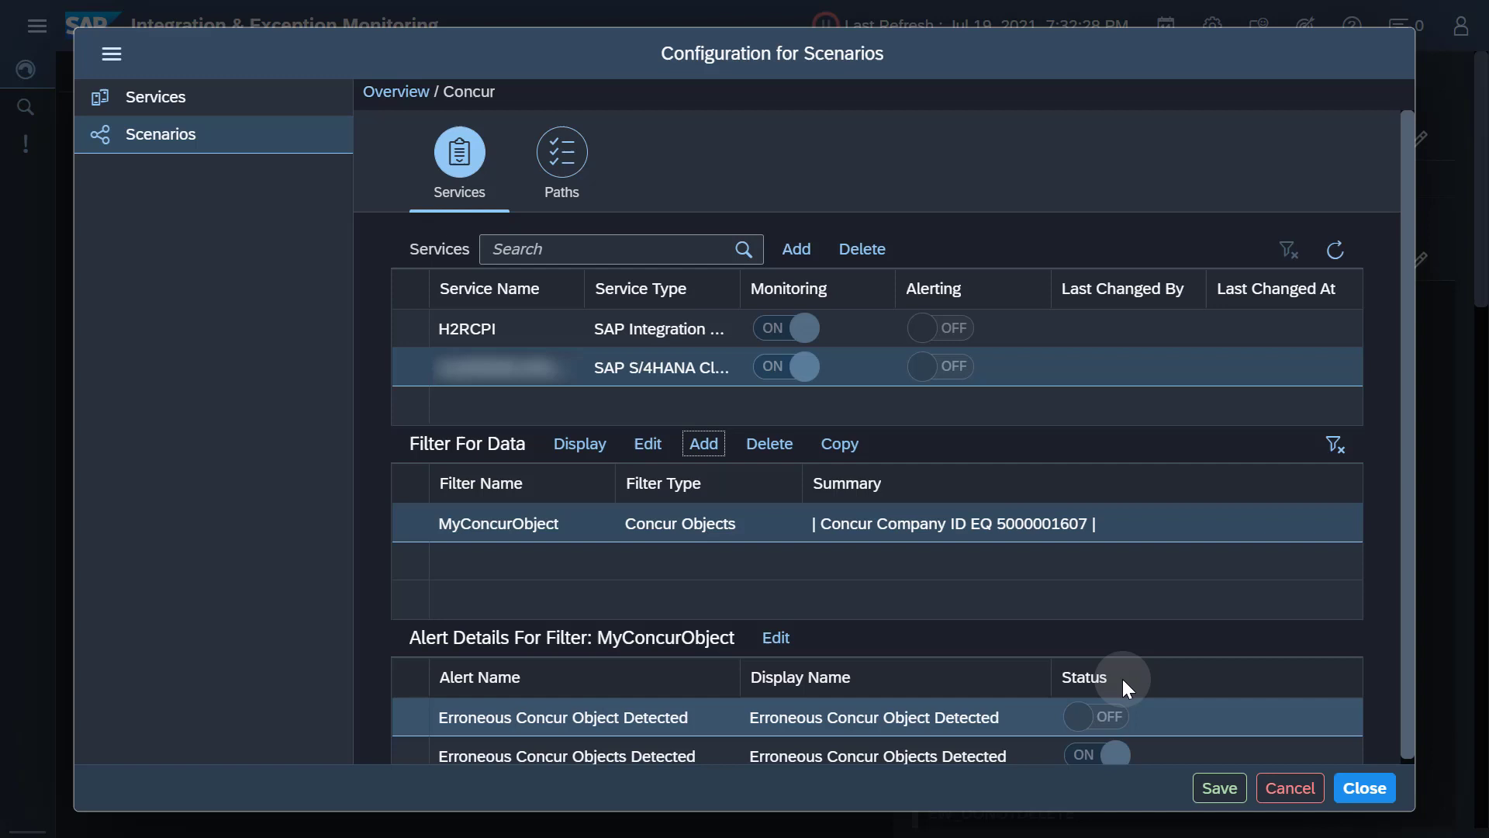
Step: Add an S/4HANA Cloud-to-H2RCPI path, save the Concur scenario and close its configuration
click(563, 149)
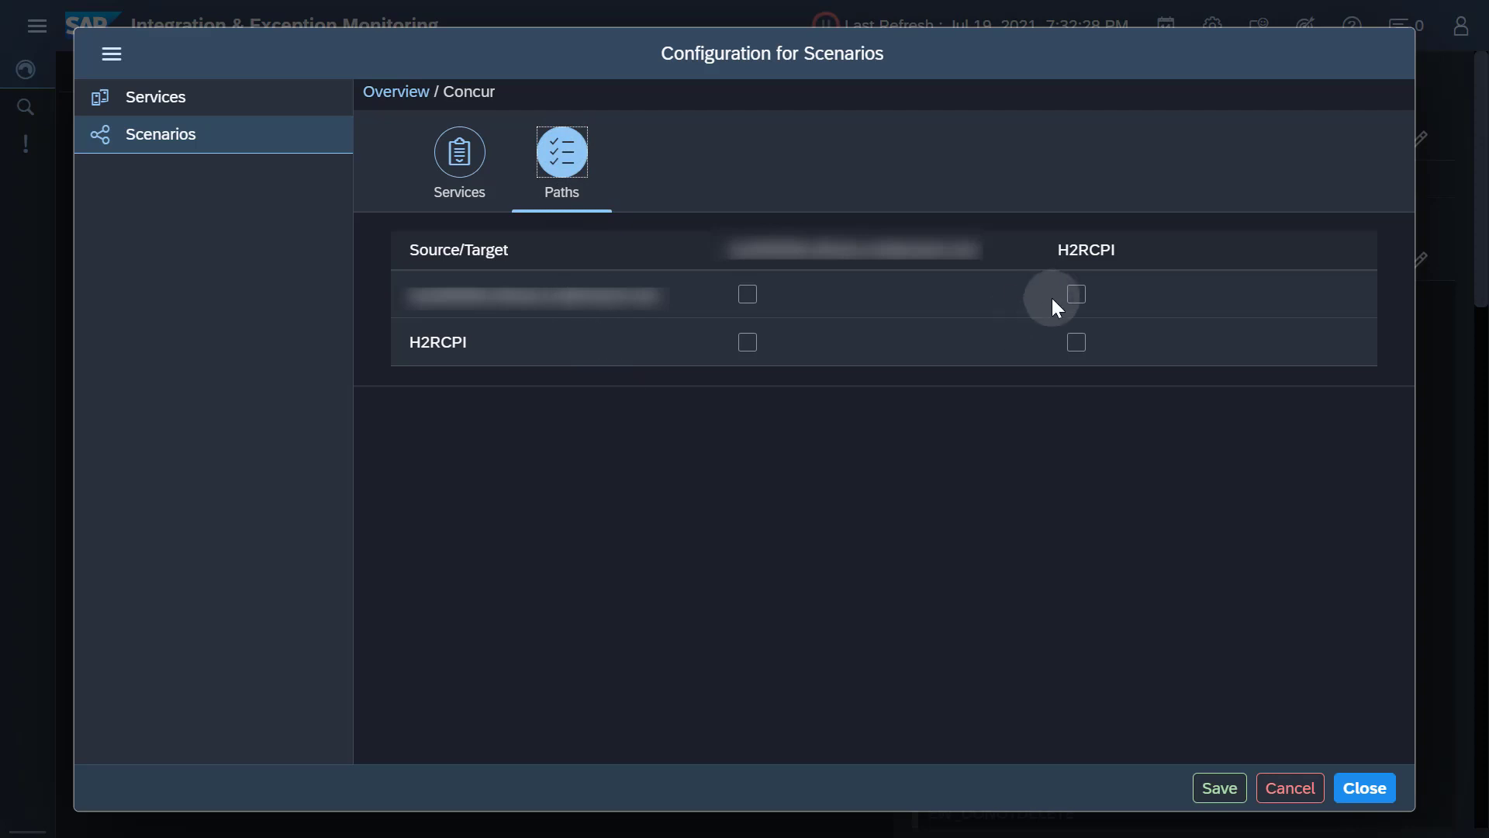
click(1075, 296)
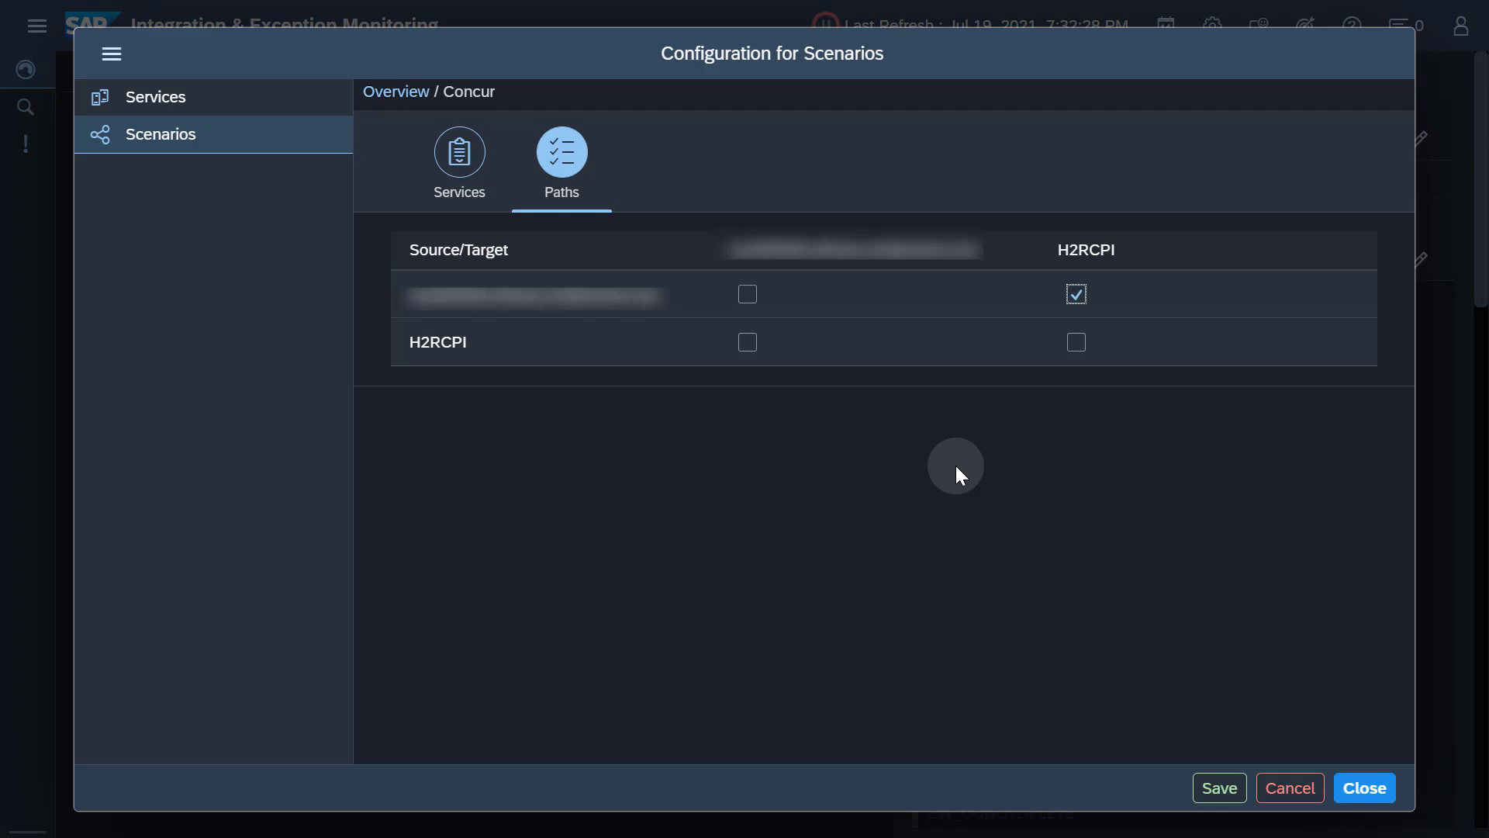
click(1212, 782)
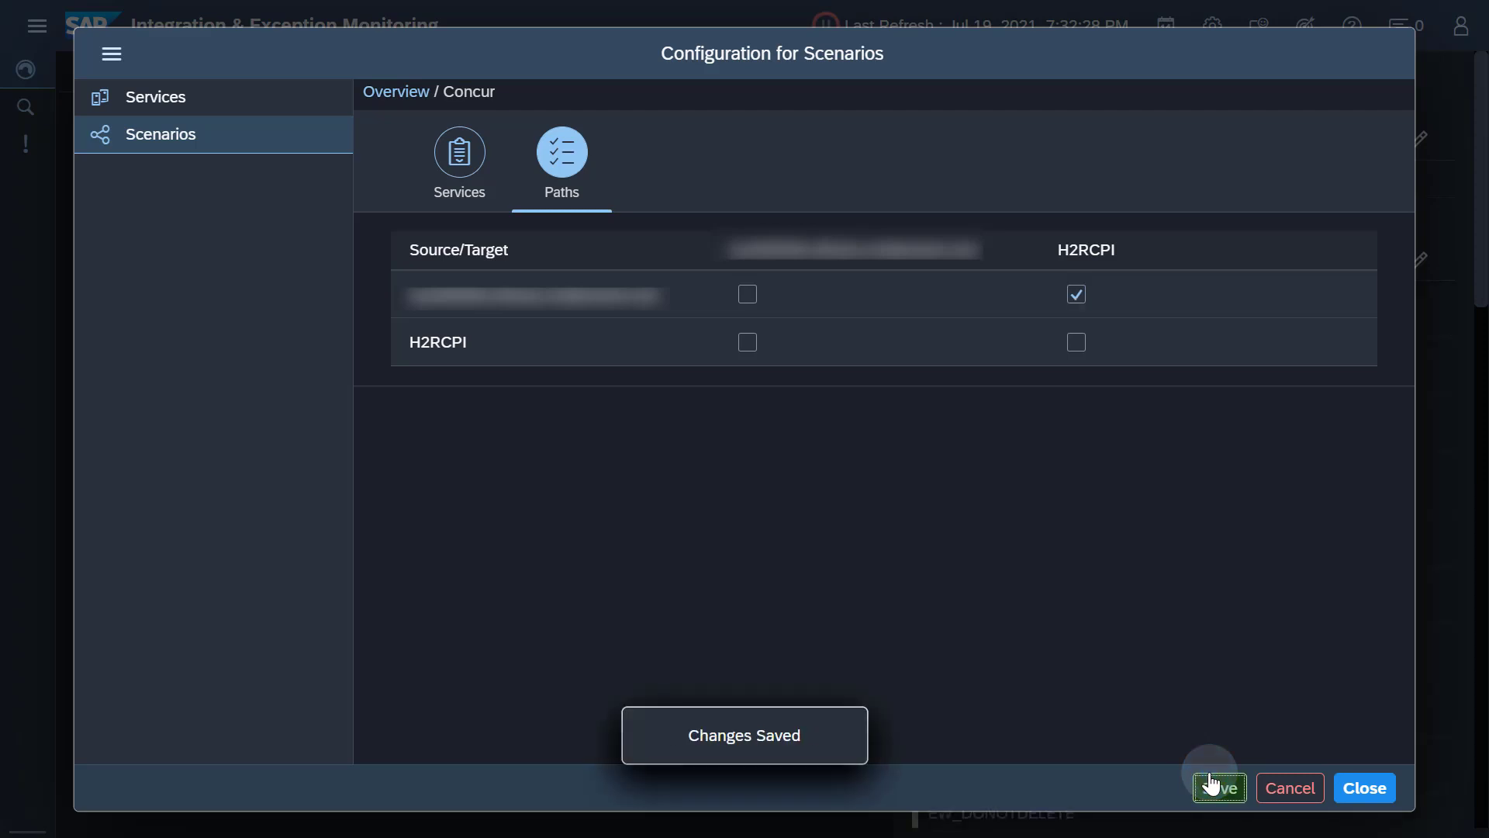
click(1347, 785)
click(760, 473)
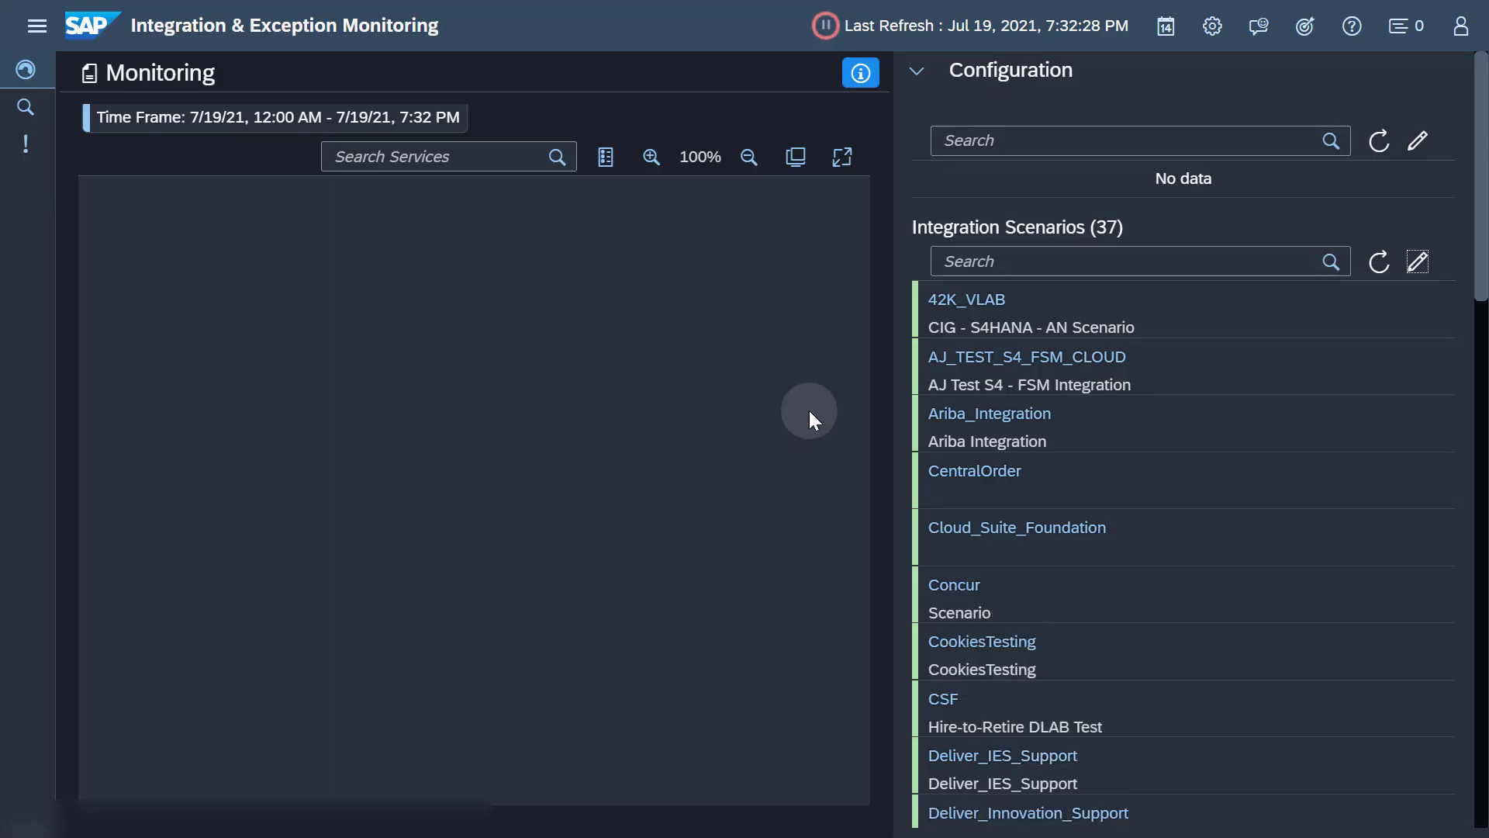
Step: Scope monitoring to the Concur scenario and view the S/4HANA Cloud node's messages
click(1212, 26)
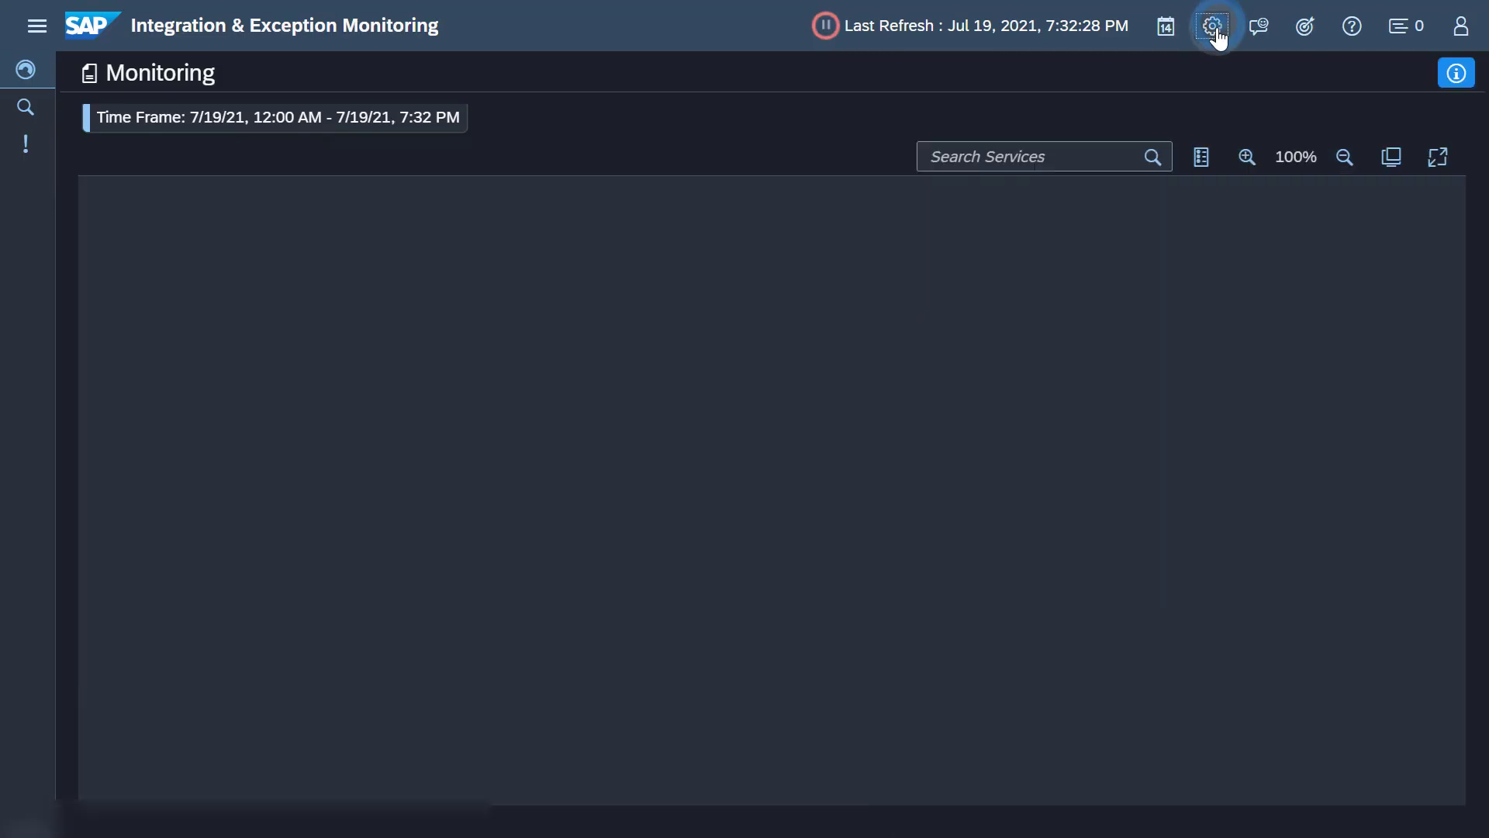
click(1304, 28)
click(944, 224)
text(Conc)
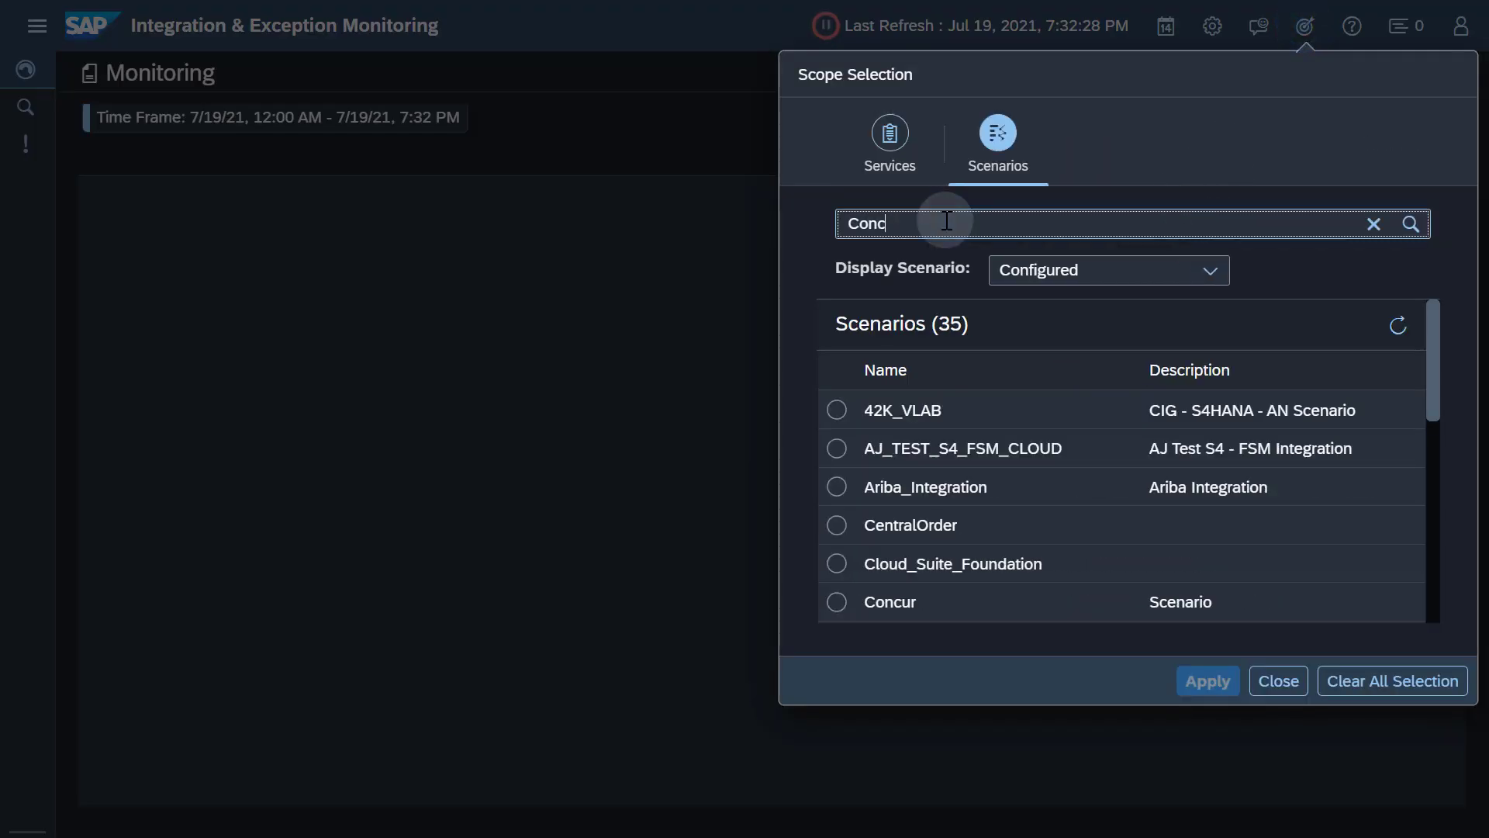
key(Return)
click(837, 410)
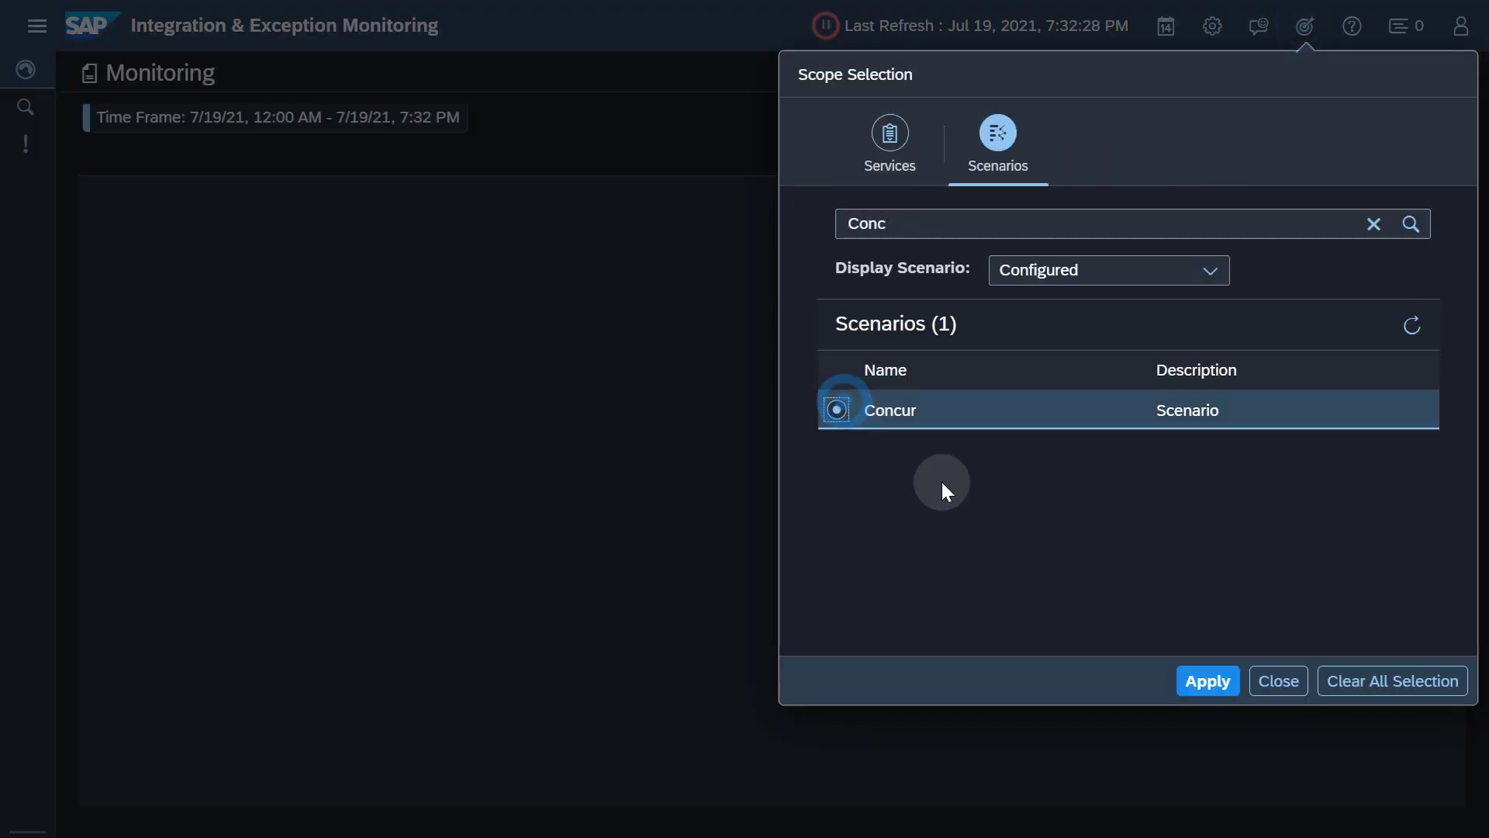
click(1207, 679)
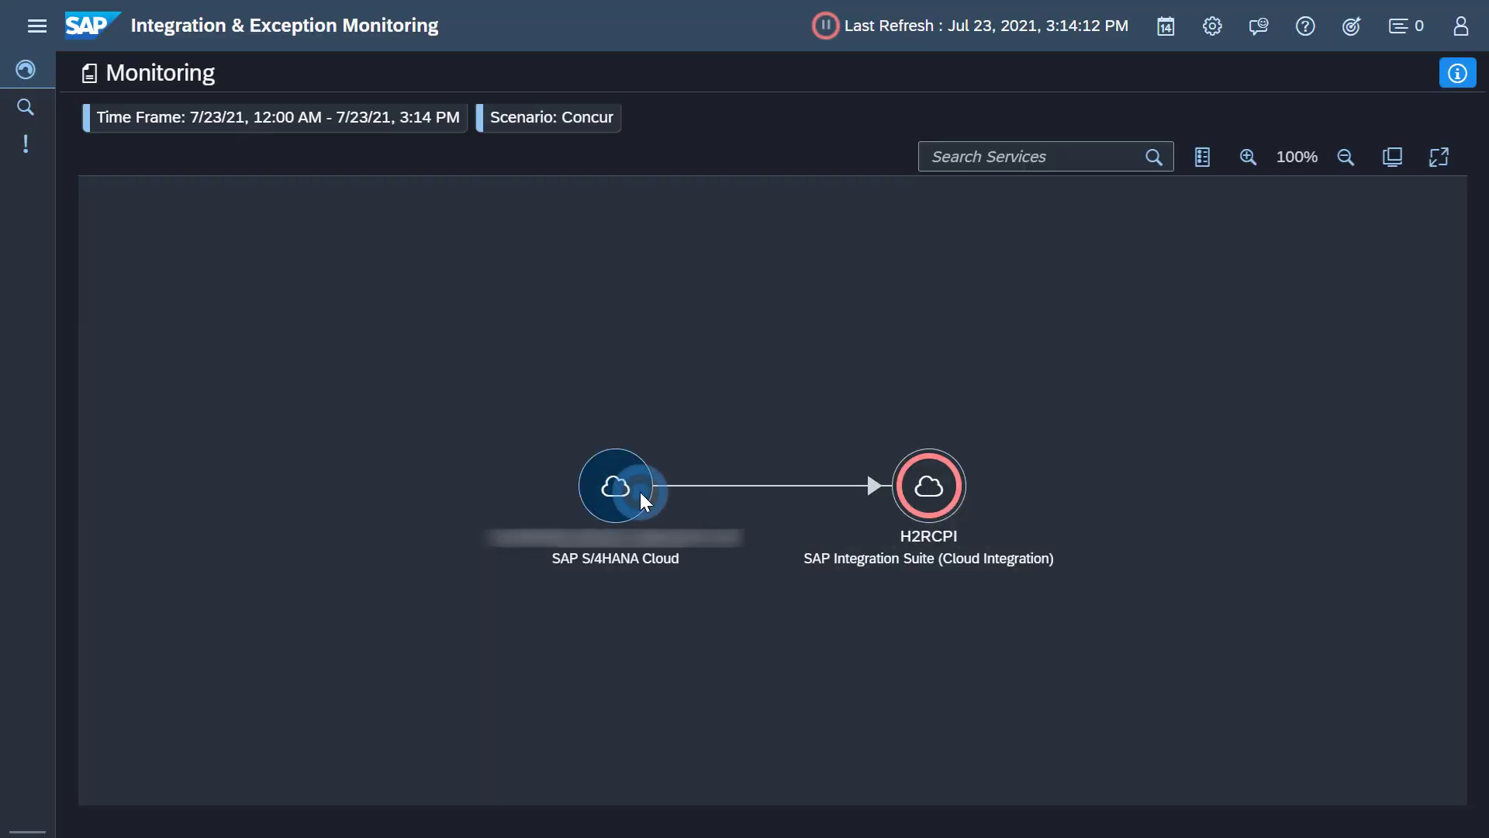
click(640, 491)
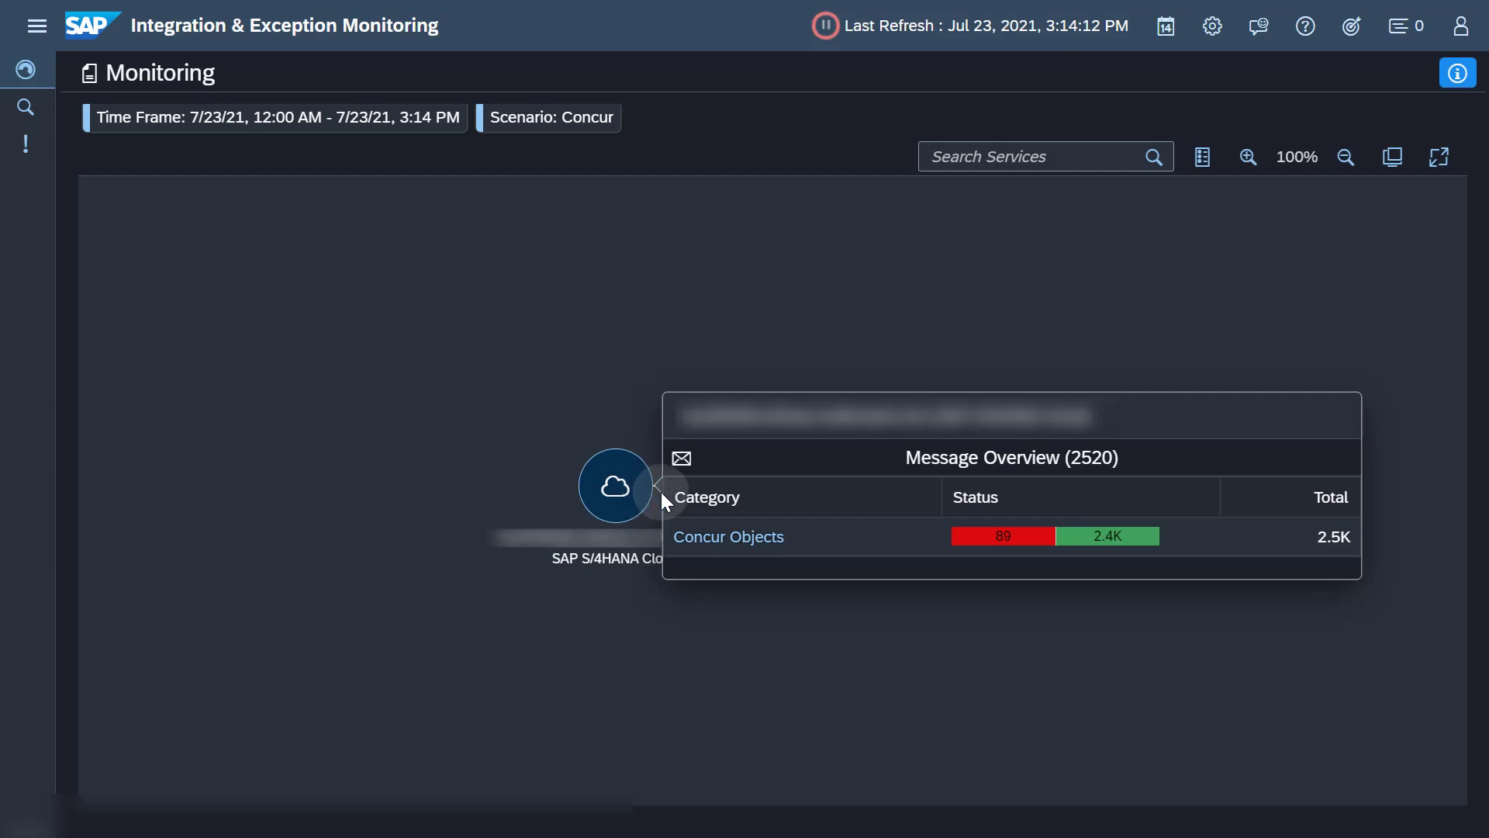
Step: Drill into the Concur Objects messages from the Message Overview
click(729, 538)
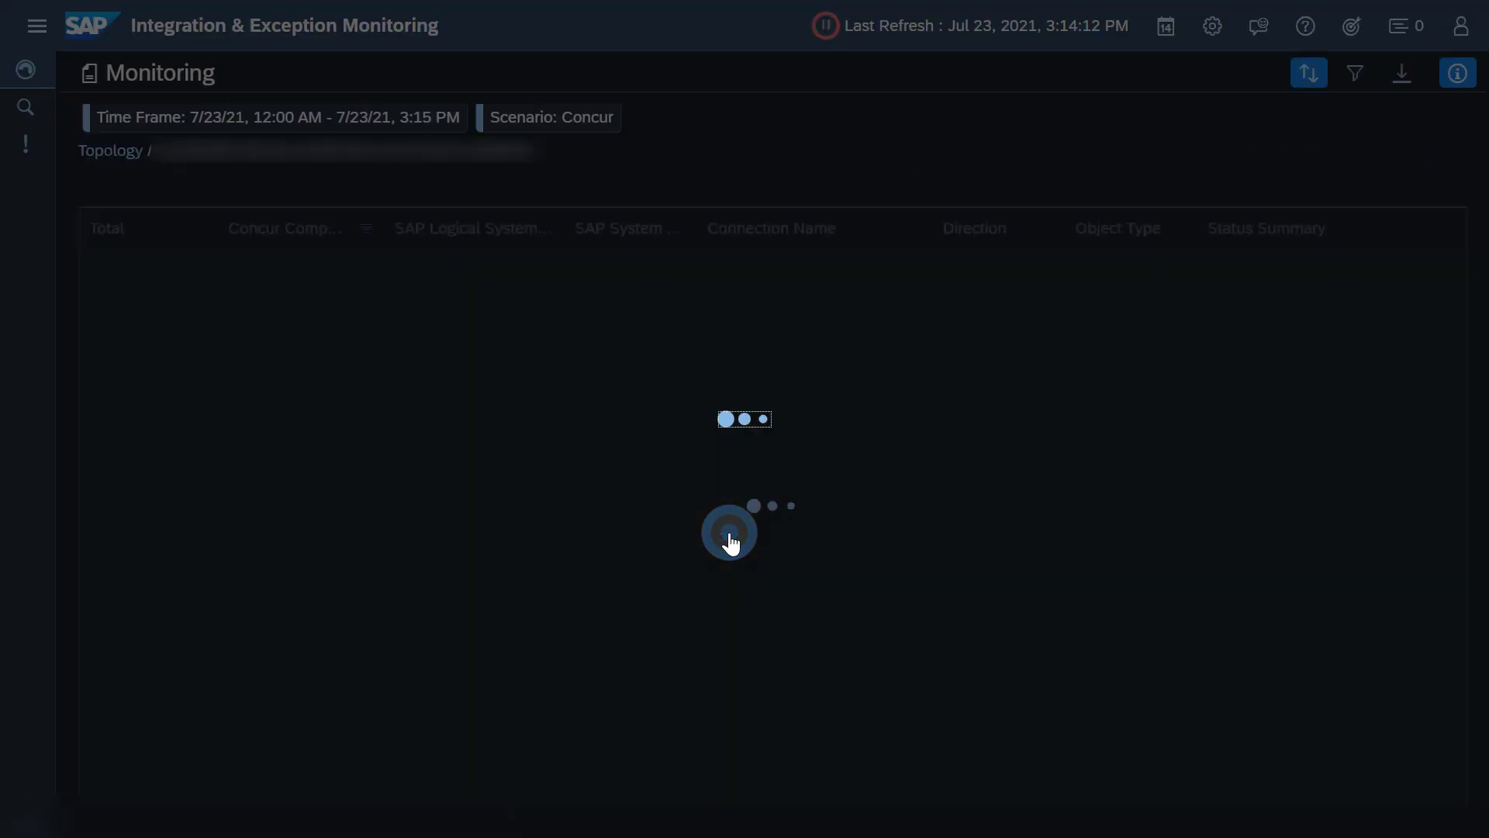